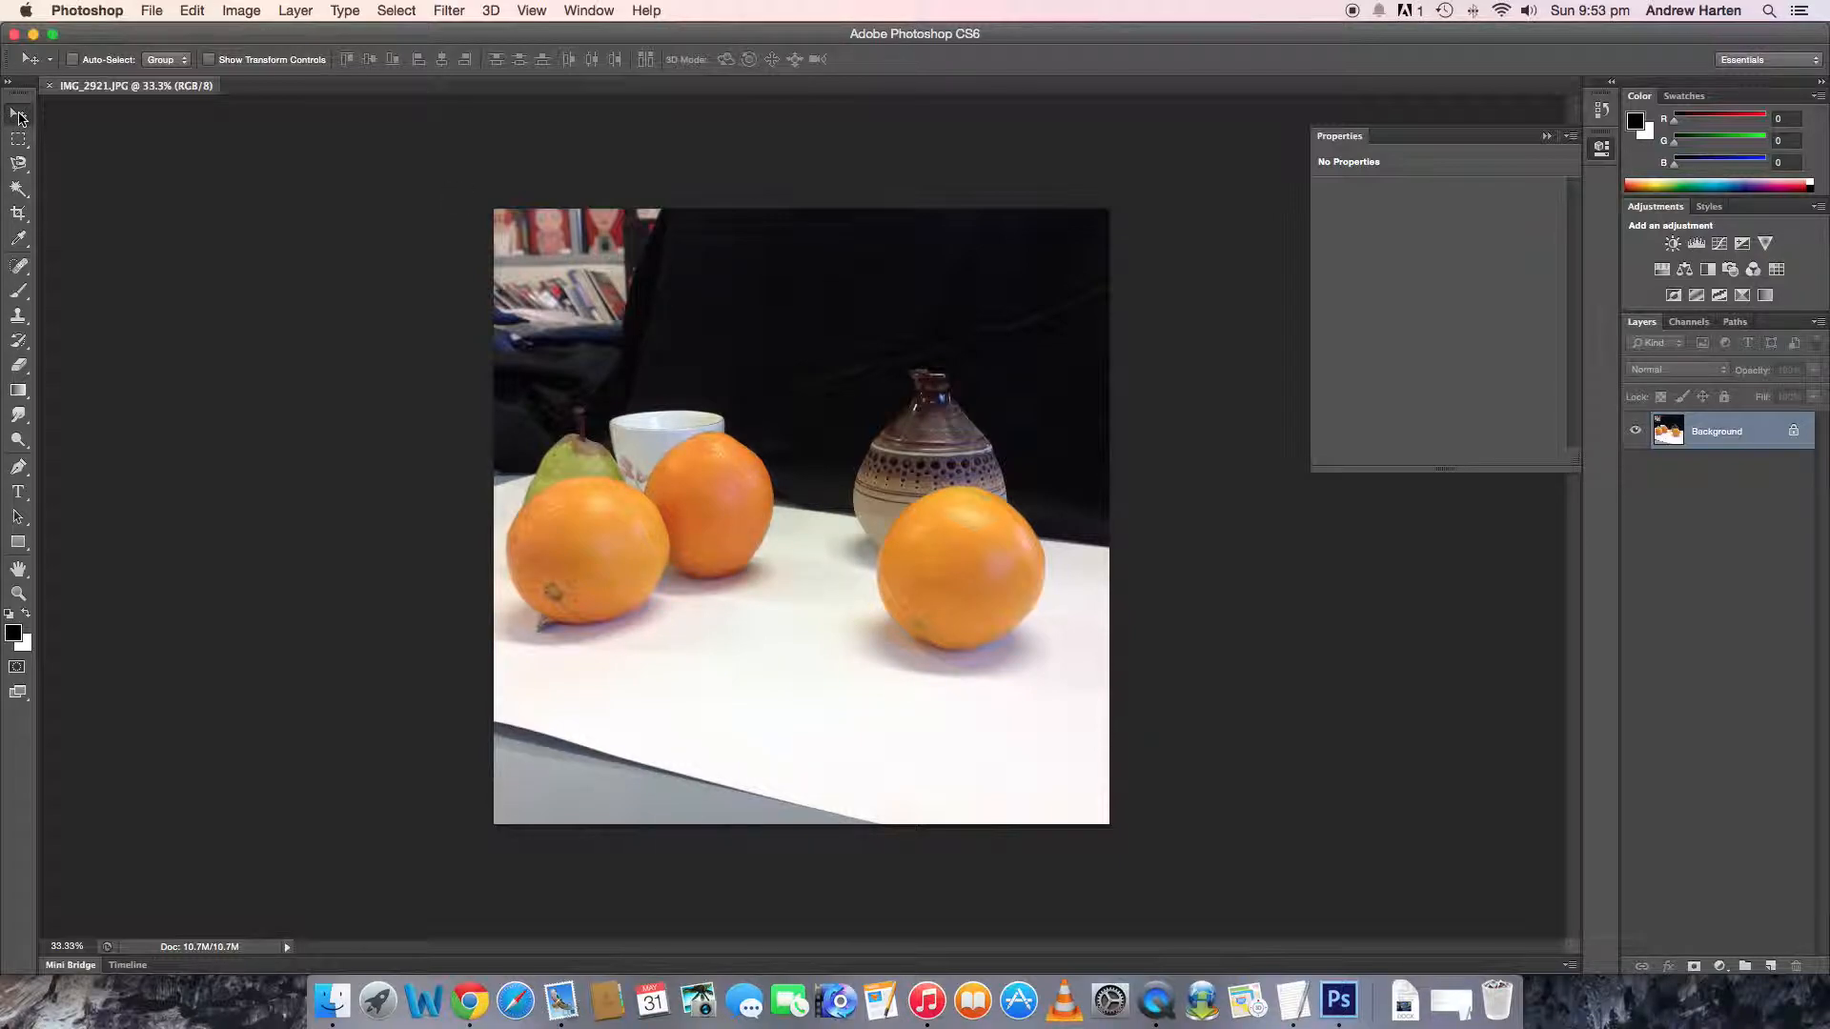
- Crop the photo tightly around the fruit, cup and vase, trimming most of the bookshelf and the grey strip below the white table
{"action": "left_click", "coordinate": [17, 215]}
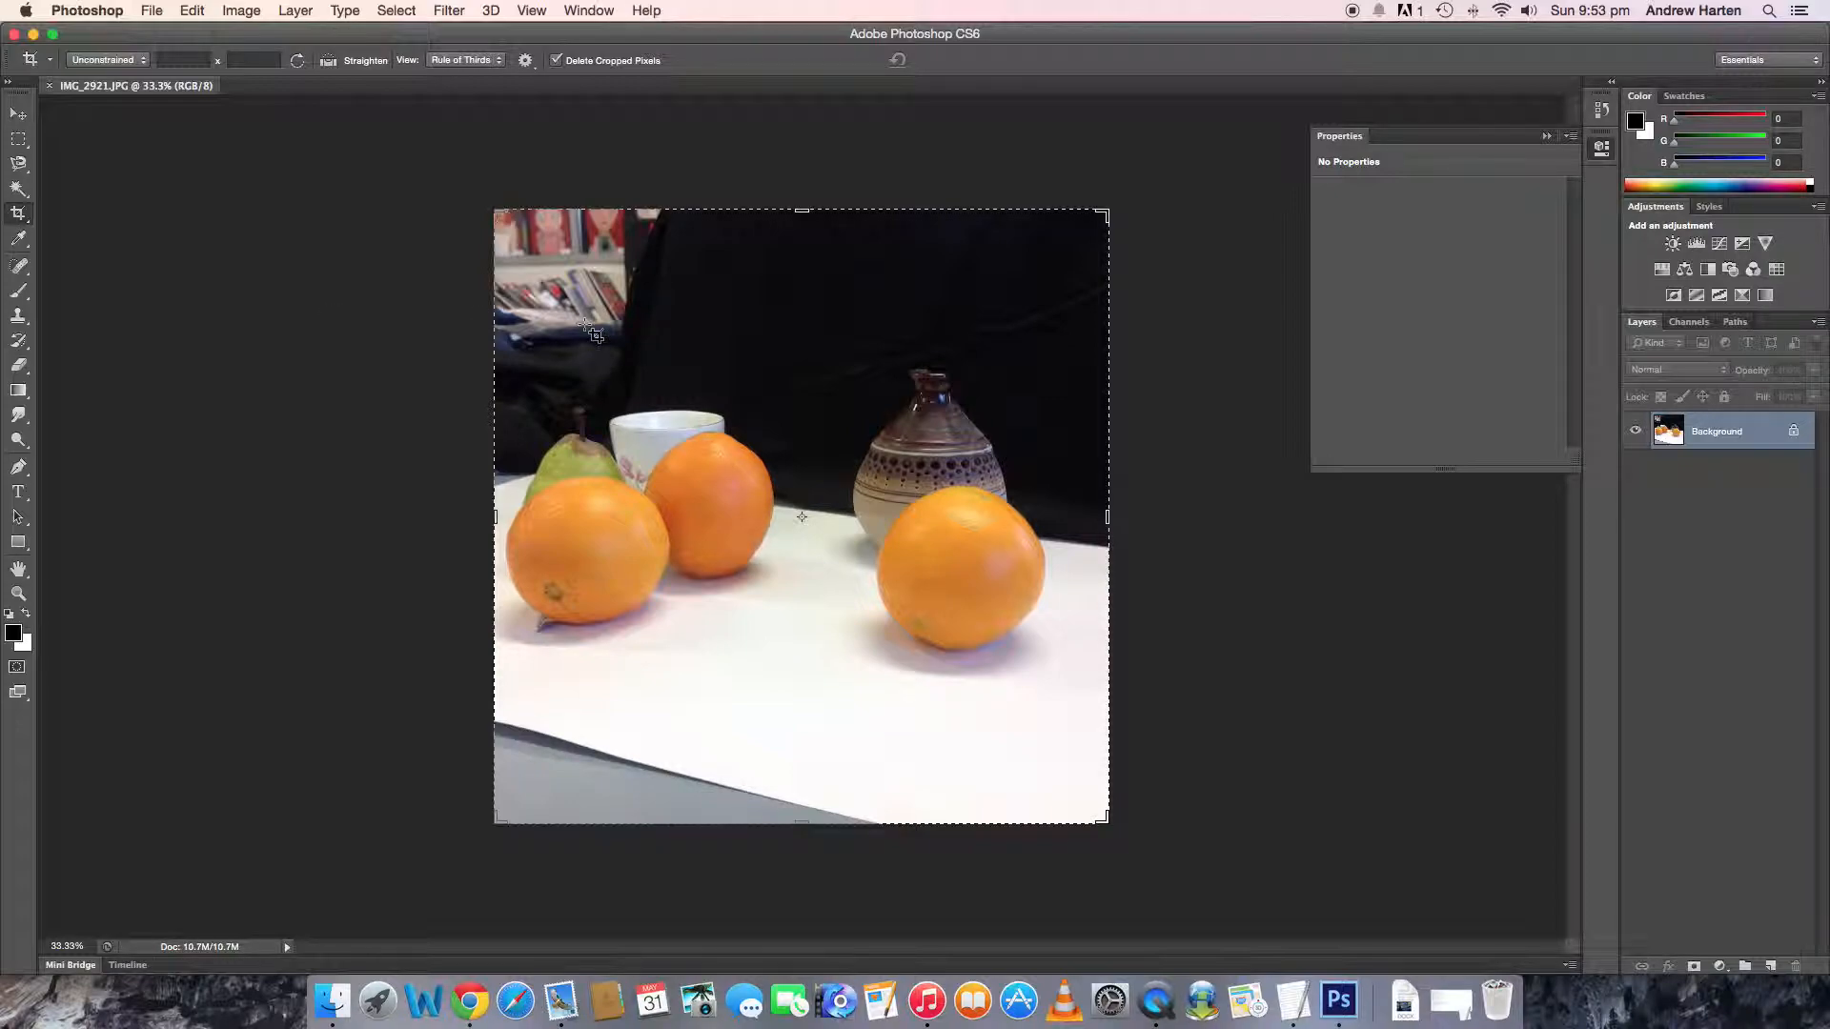
{"action": "left_click_drag", "start_coordinate": [1100, 816], "coordinate": [505, 250]}
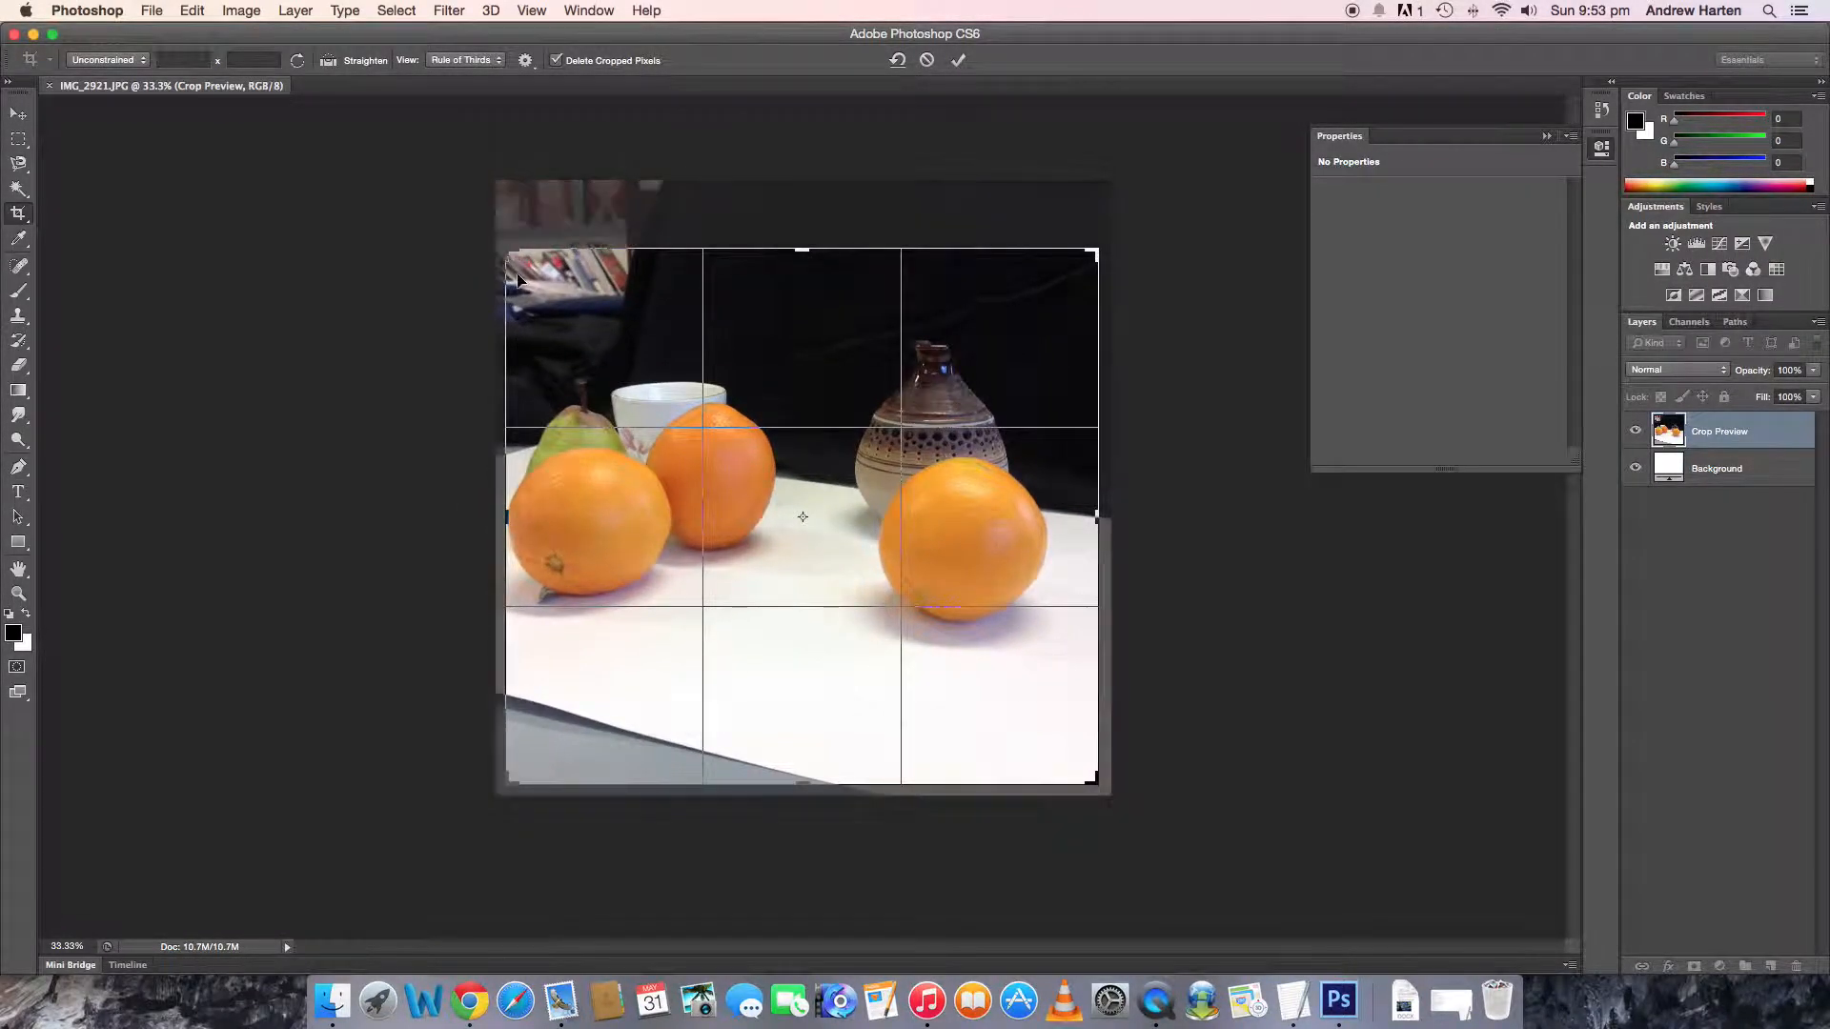
{"action": "left_click_drag", "start_coordinate": [1094, 778], "coordinate": [1091, 731]}
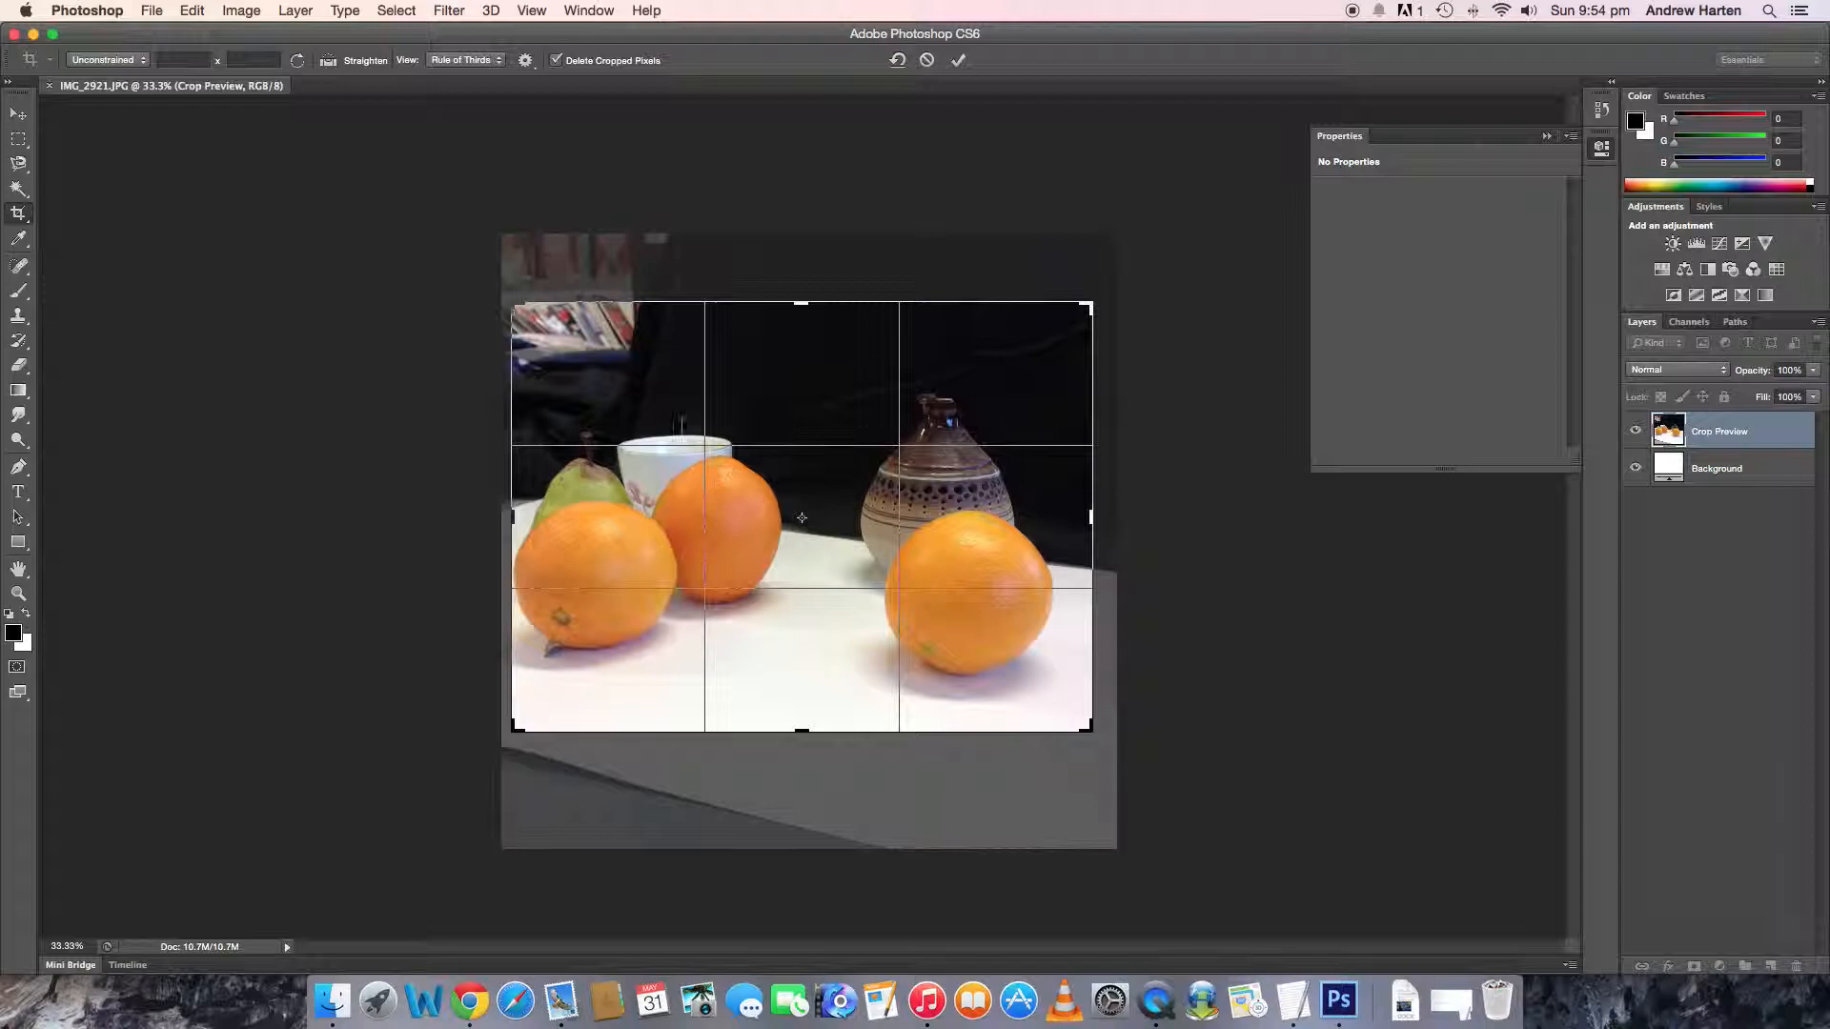
{"action": "mouse_move", "coordinate": [1092, 731]}
{"action": "left_mouse_down"}
{"action": "mouse_move", "coordinate": [1106, 717]}
{"action": "mouse_move", "coordinate": [1080, 741]}
{"action": "left_mouse_up"}
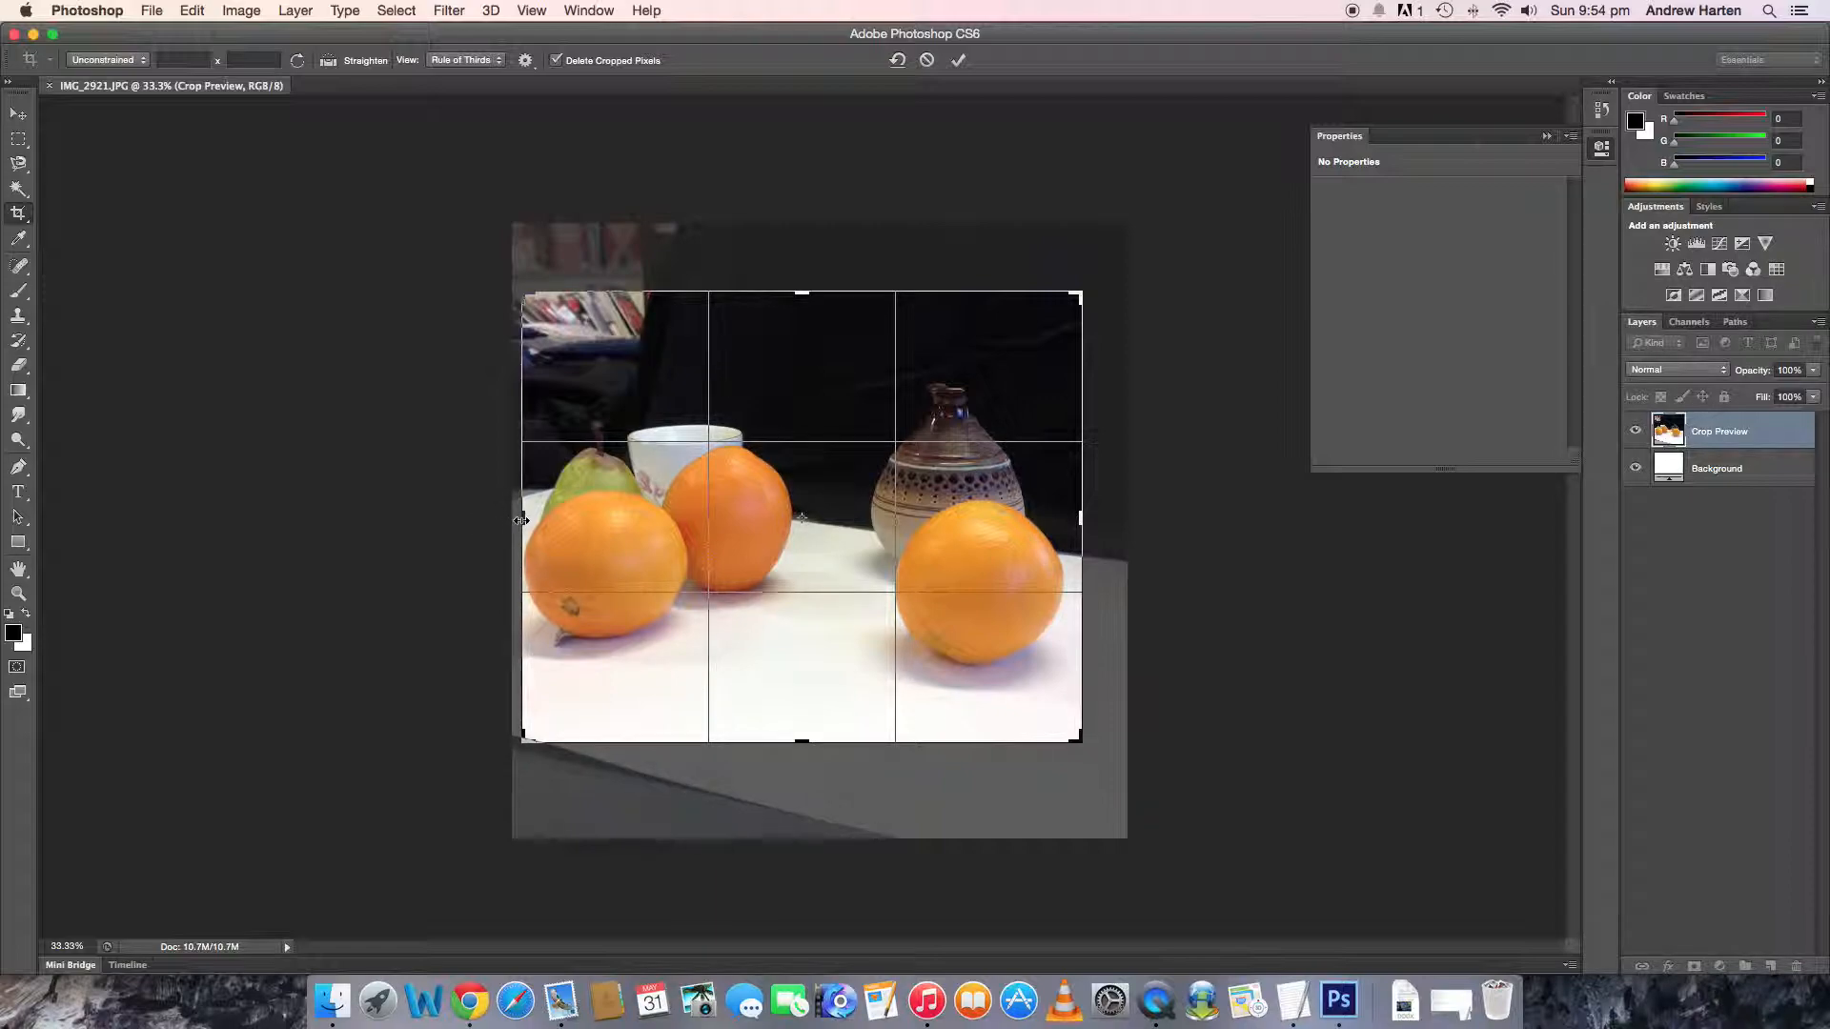
{"action": "mouse_move", "coordinate": [522, 518]}
{"action": "left_mouse_down"}
{"action": "mouse_move", "coordinate": [496, 514]}
{"action": "mouse_move", "coordinate": [570, 521]}
{"action": "mouse_move", "coordinate": [524, 519]}
{"action": "left_mouse_up"}
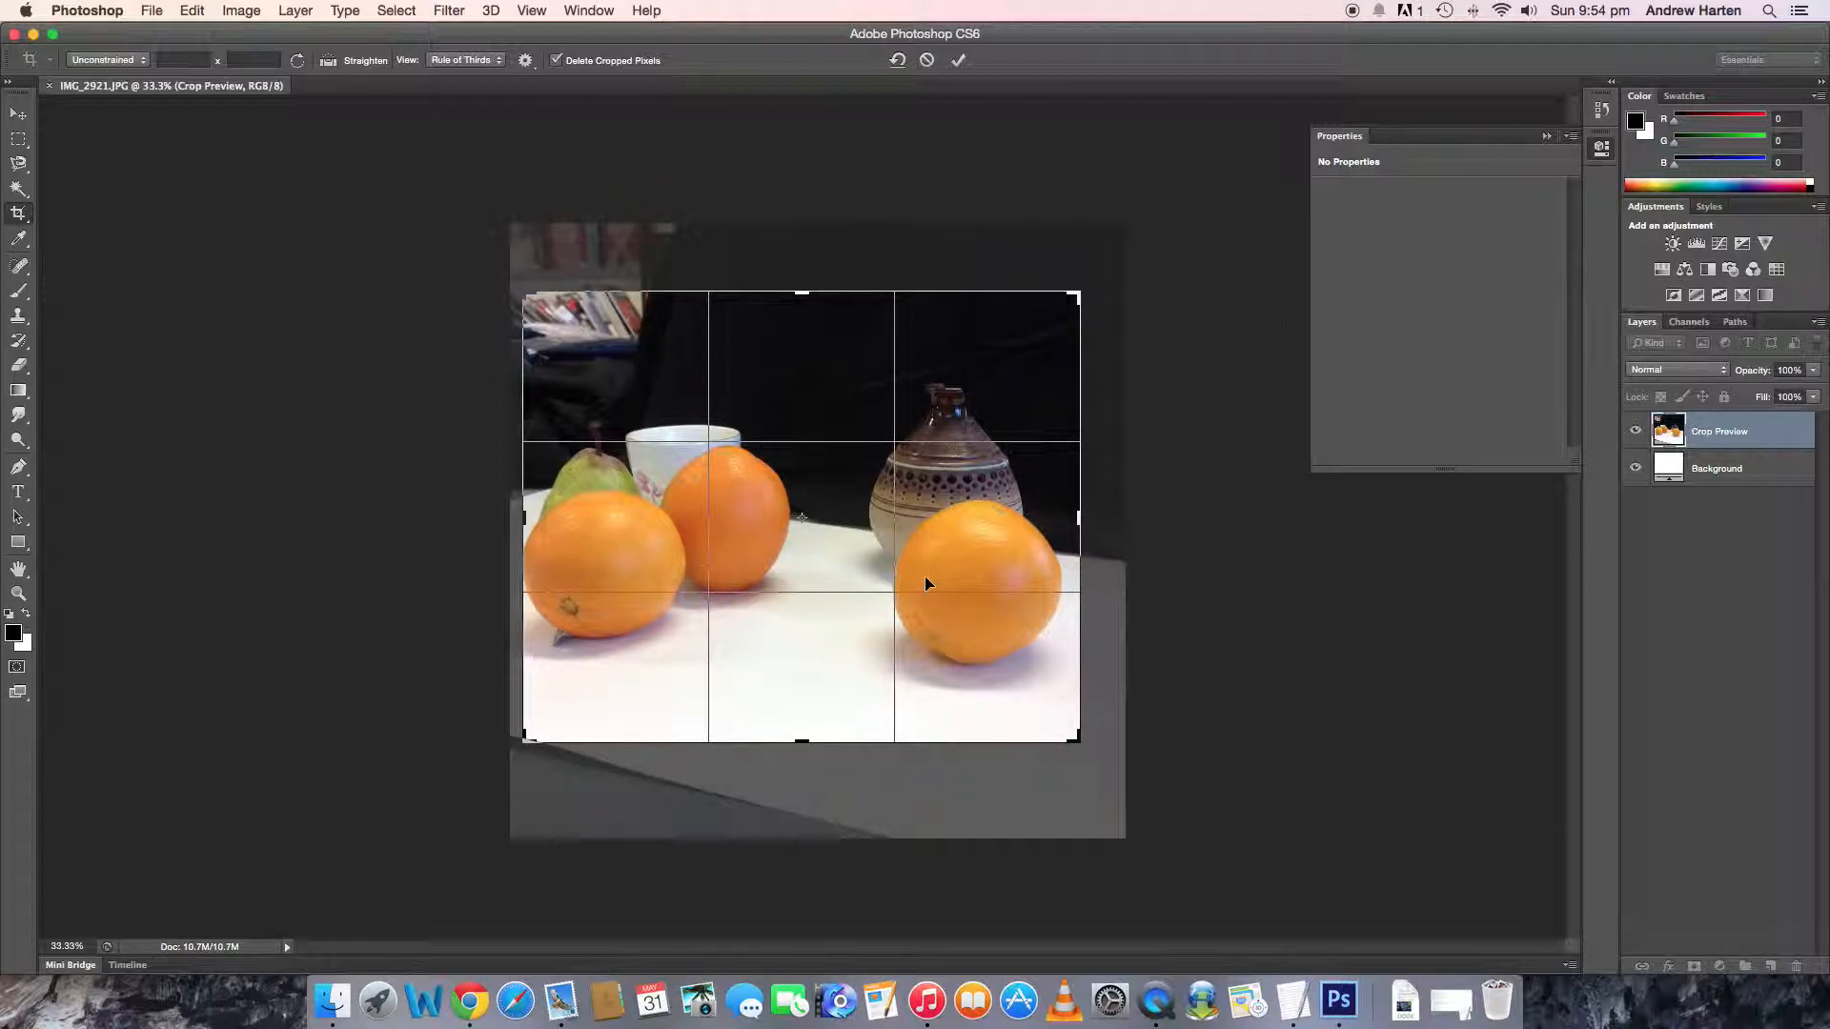
{"action": "left_click_drag", "start_coordinate": [1078, 518], "coordinate": [1103, 526]}
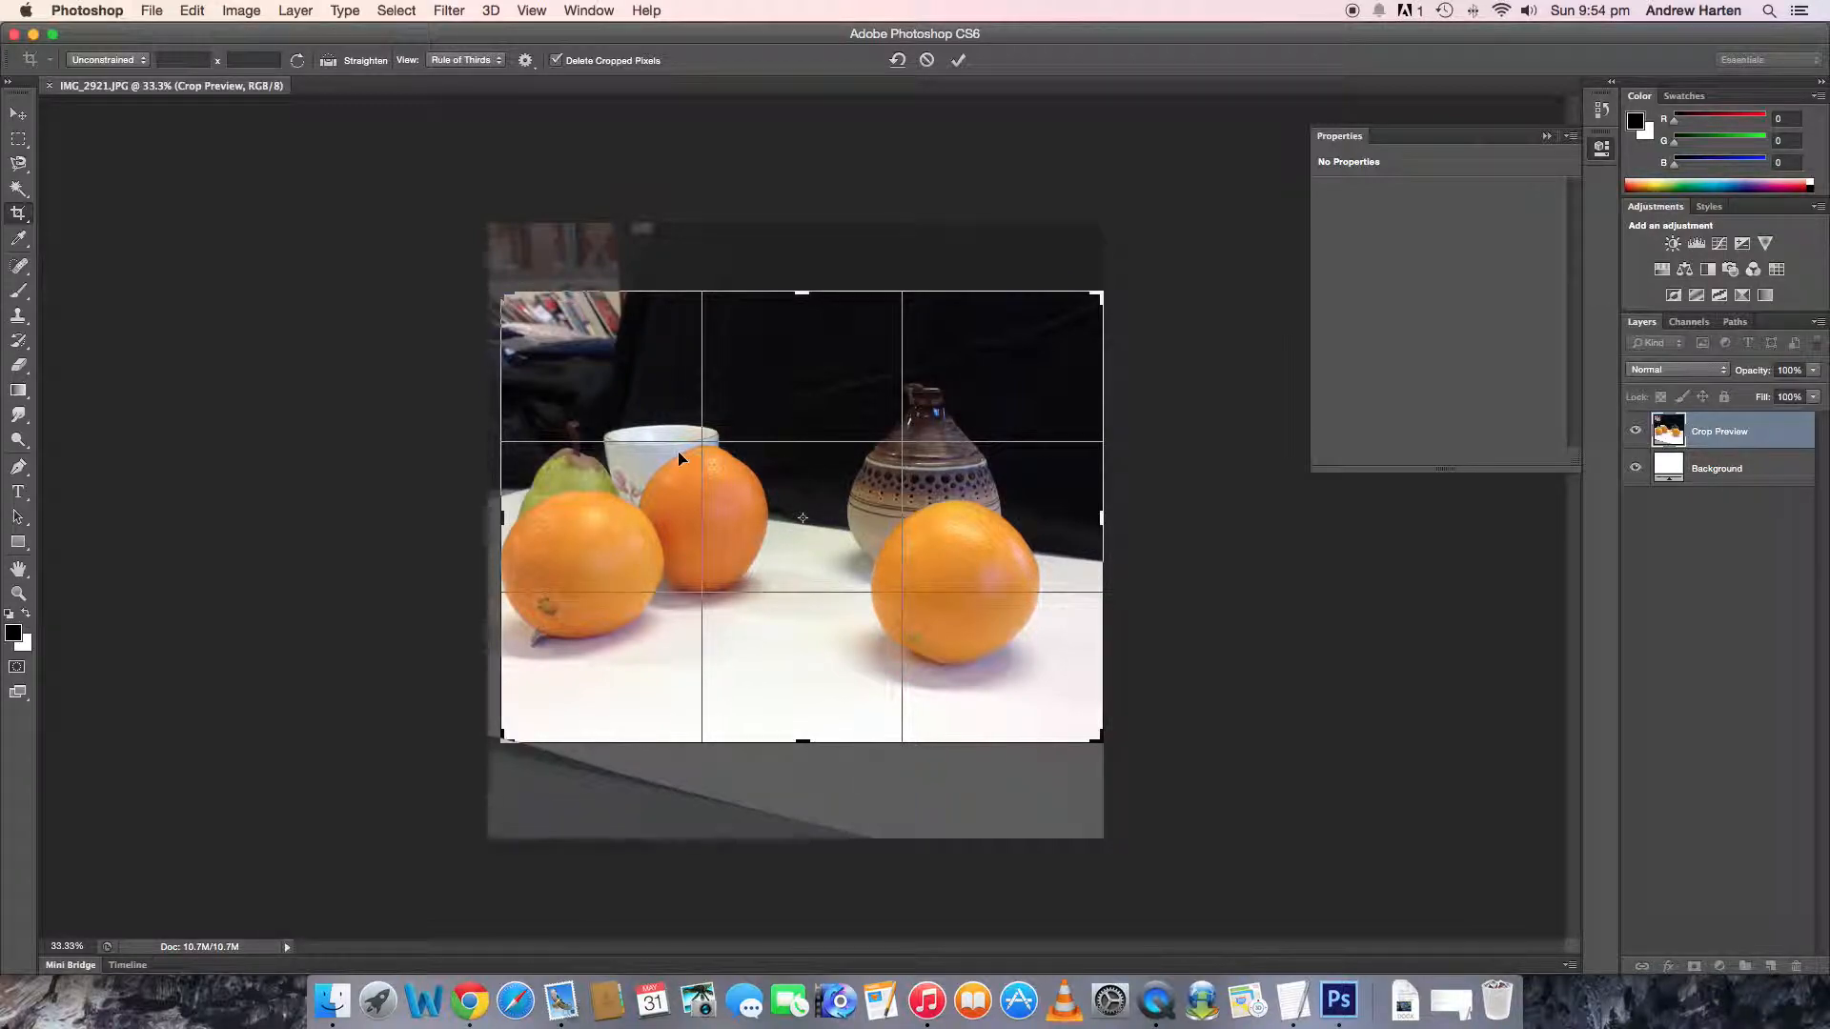
{"action": "mouse_move", "coordinate": [497, 316]}
{"action": "left_mouse_down"}
{"action": "mouse_move", "coordinate": [515, 324]}
{"action": "mouse_move", "coordinate": [488, 328]}
{"action": "mouse_move", "coordinate": [535, 309]}
{"action": "mouse_move", "coordinate": [519, 303]}
{"action": "left_mouse_up"}
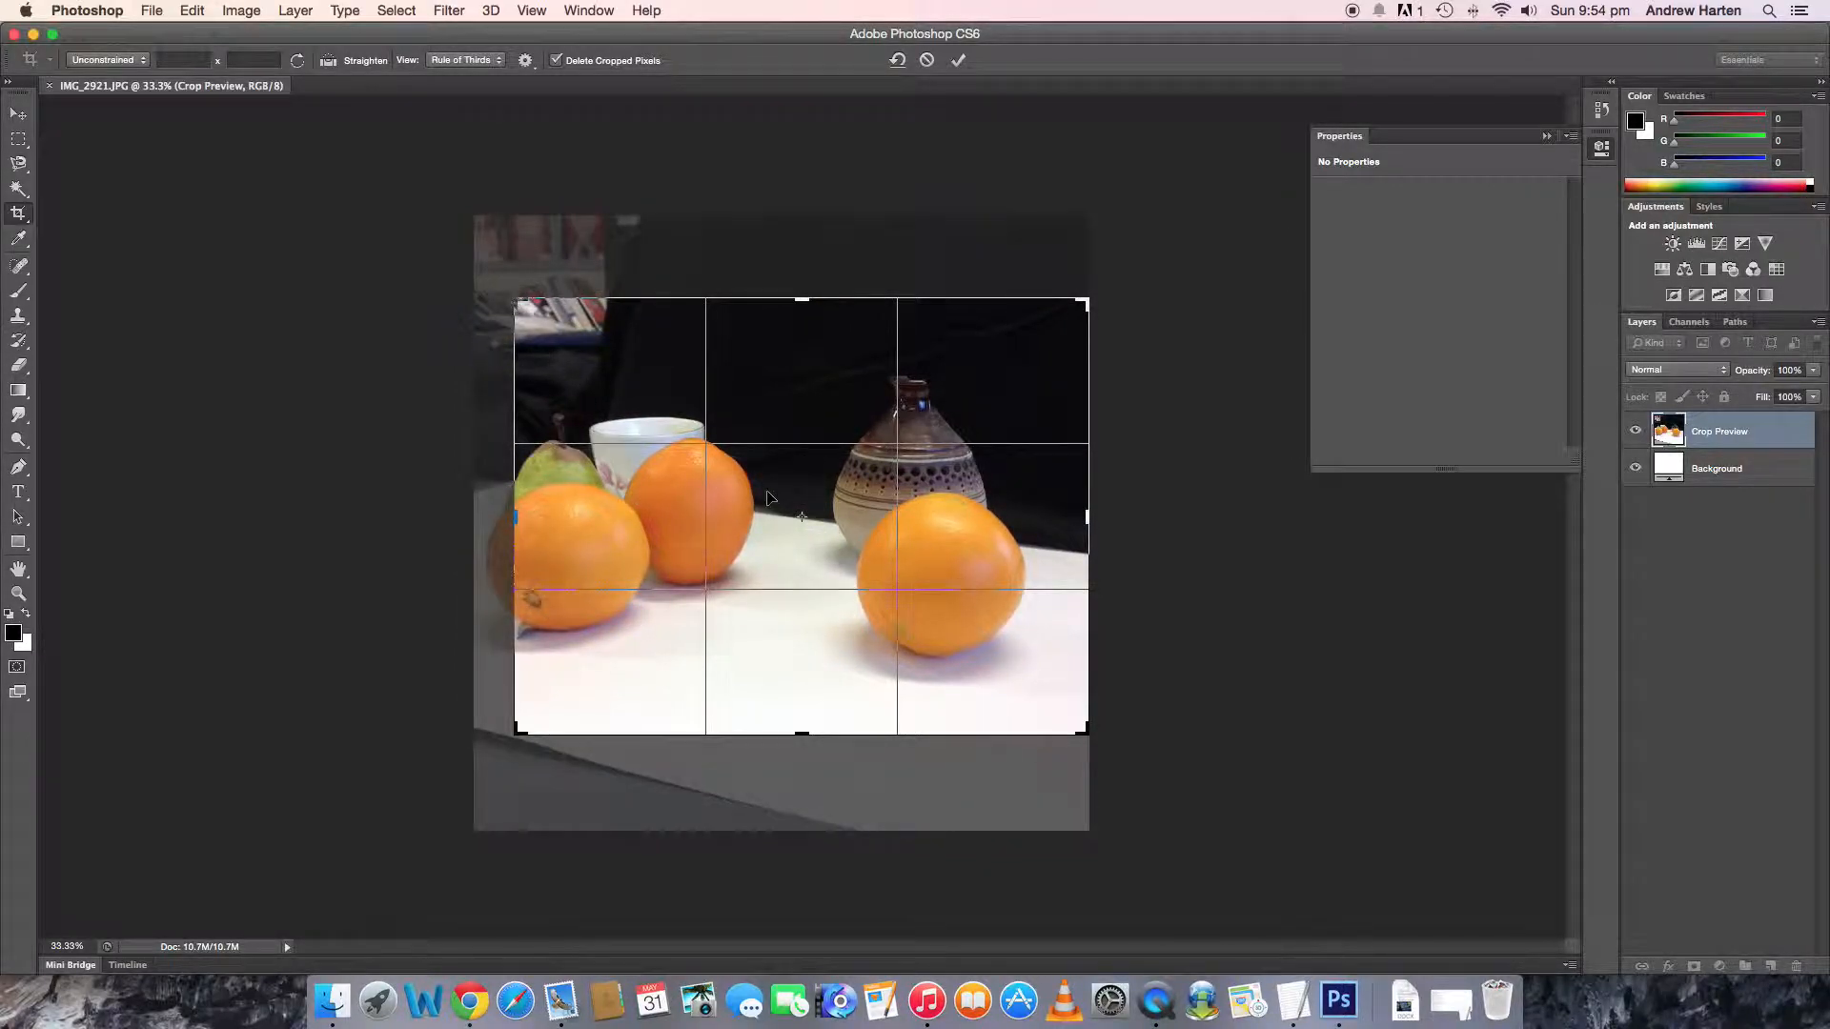
{"action": "key", "text": "Return"}
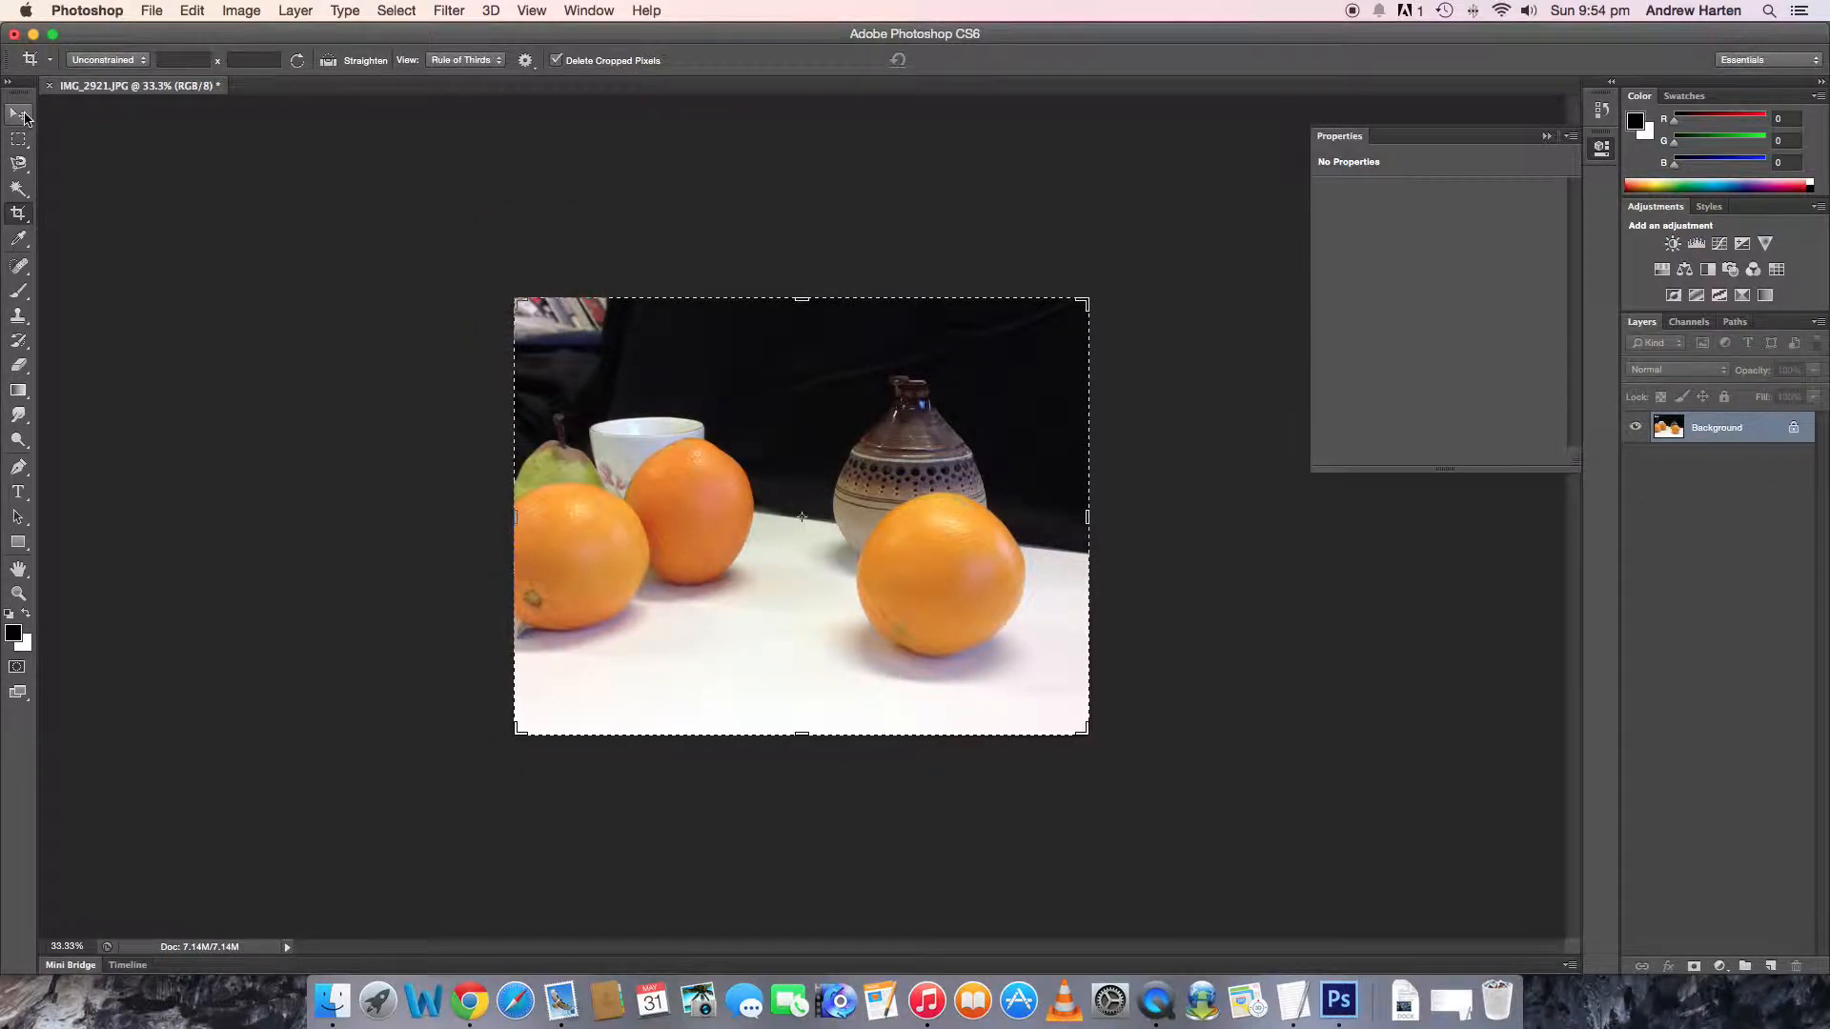
{"action": "left_click", "coordinate": [24, 115]}
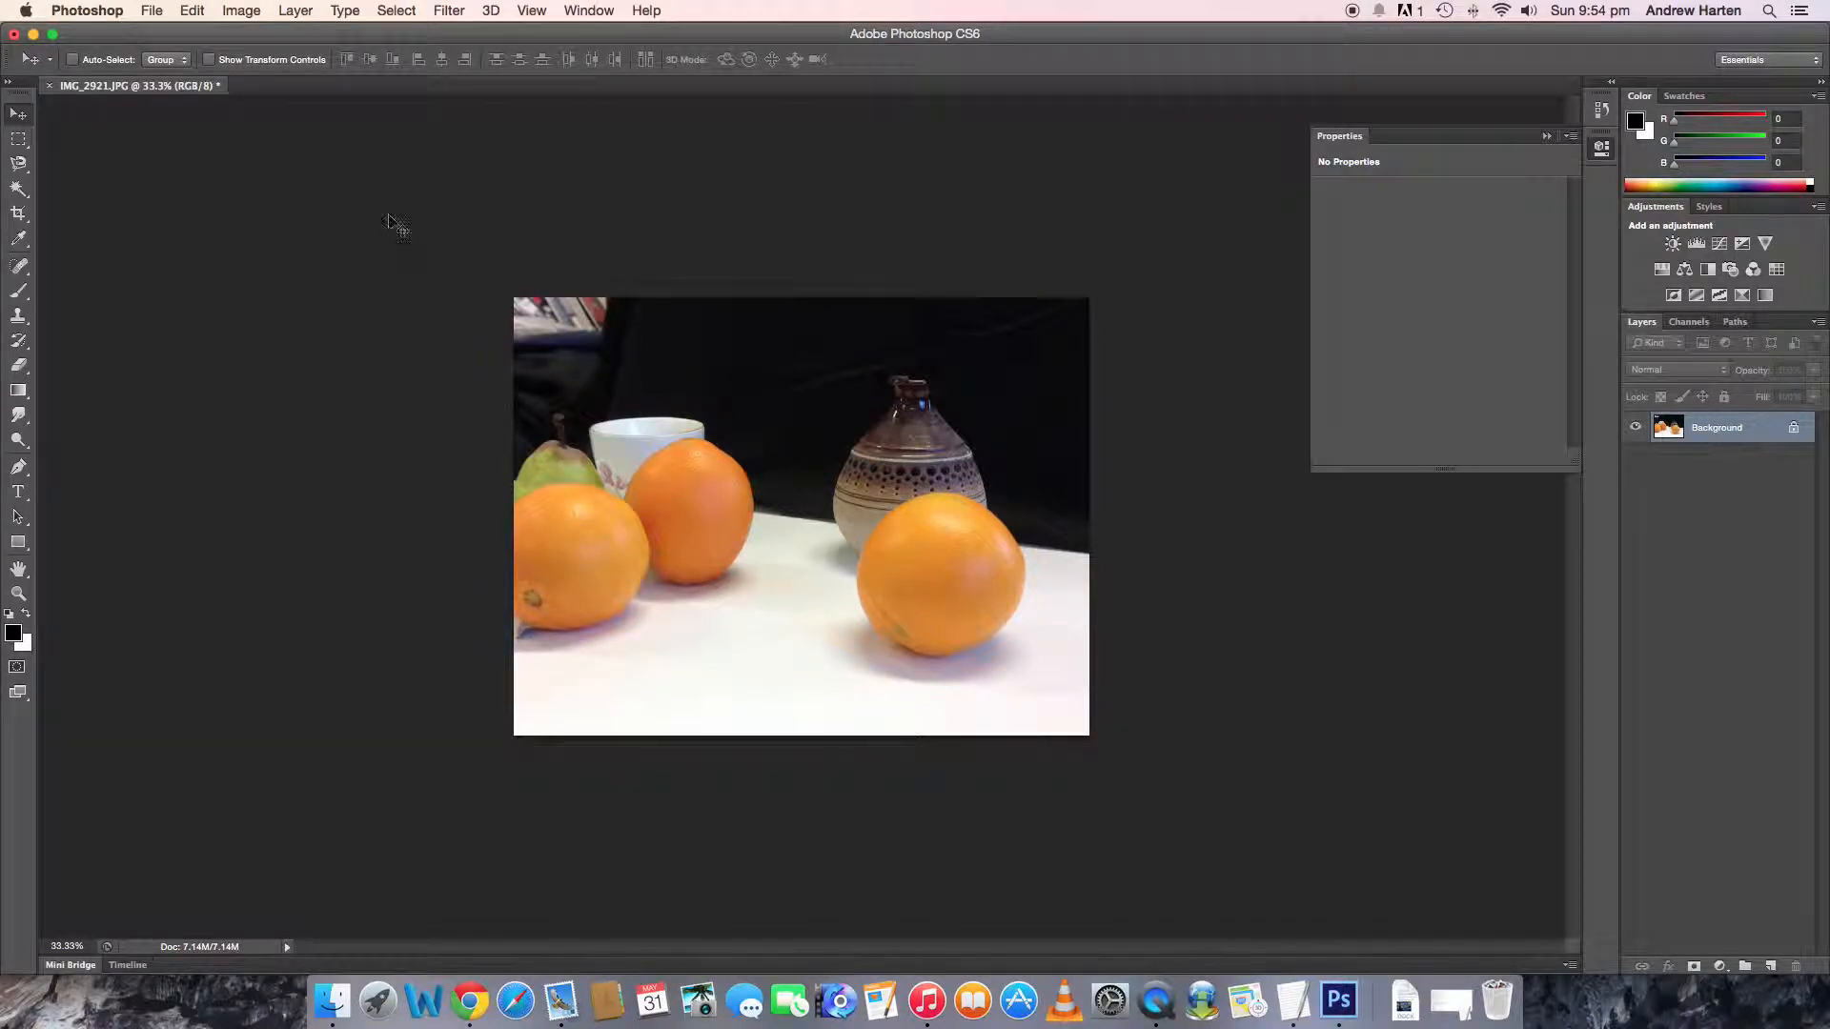
- Apply the Posterize adjustment to the cropped photo with 8 levels
{"action": "left_click", "coordinate": [244, 11]}
{"action": "mouse_move", "coordinate": [255, 70]}
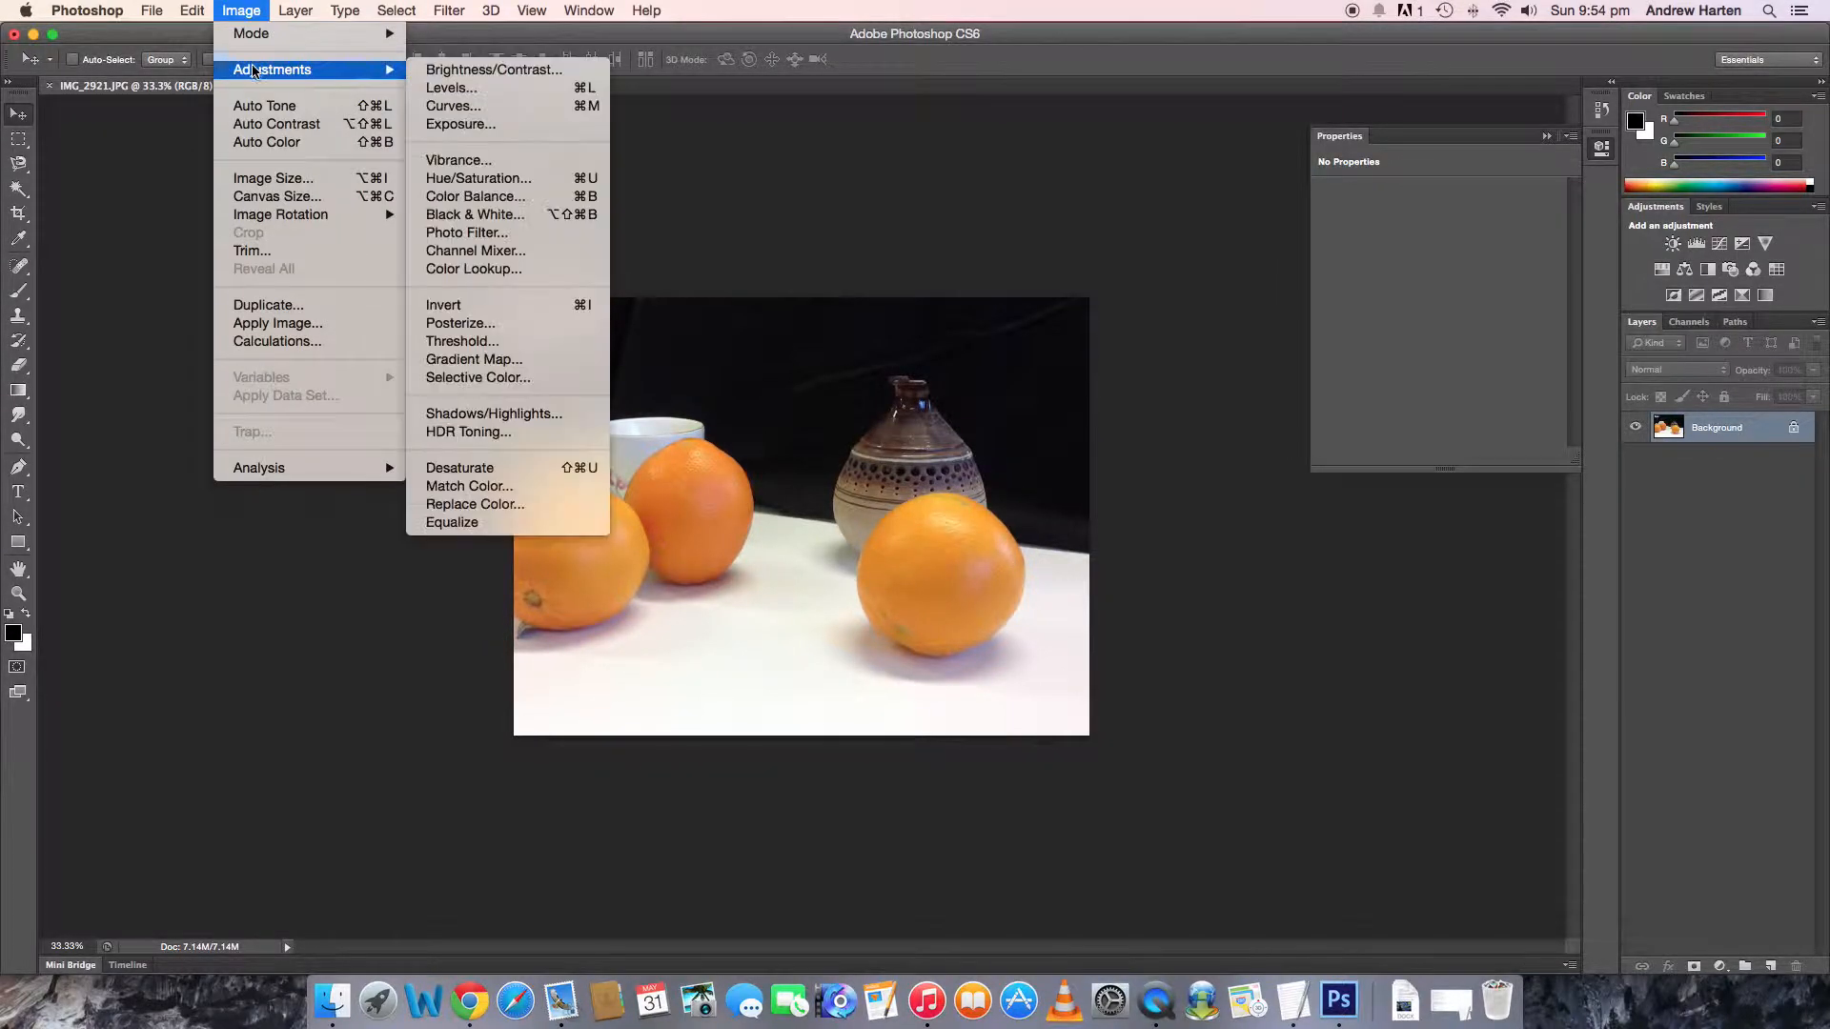
{"action": "left_click", "coordinate": [499, 323]}
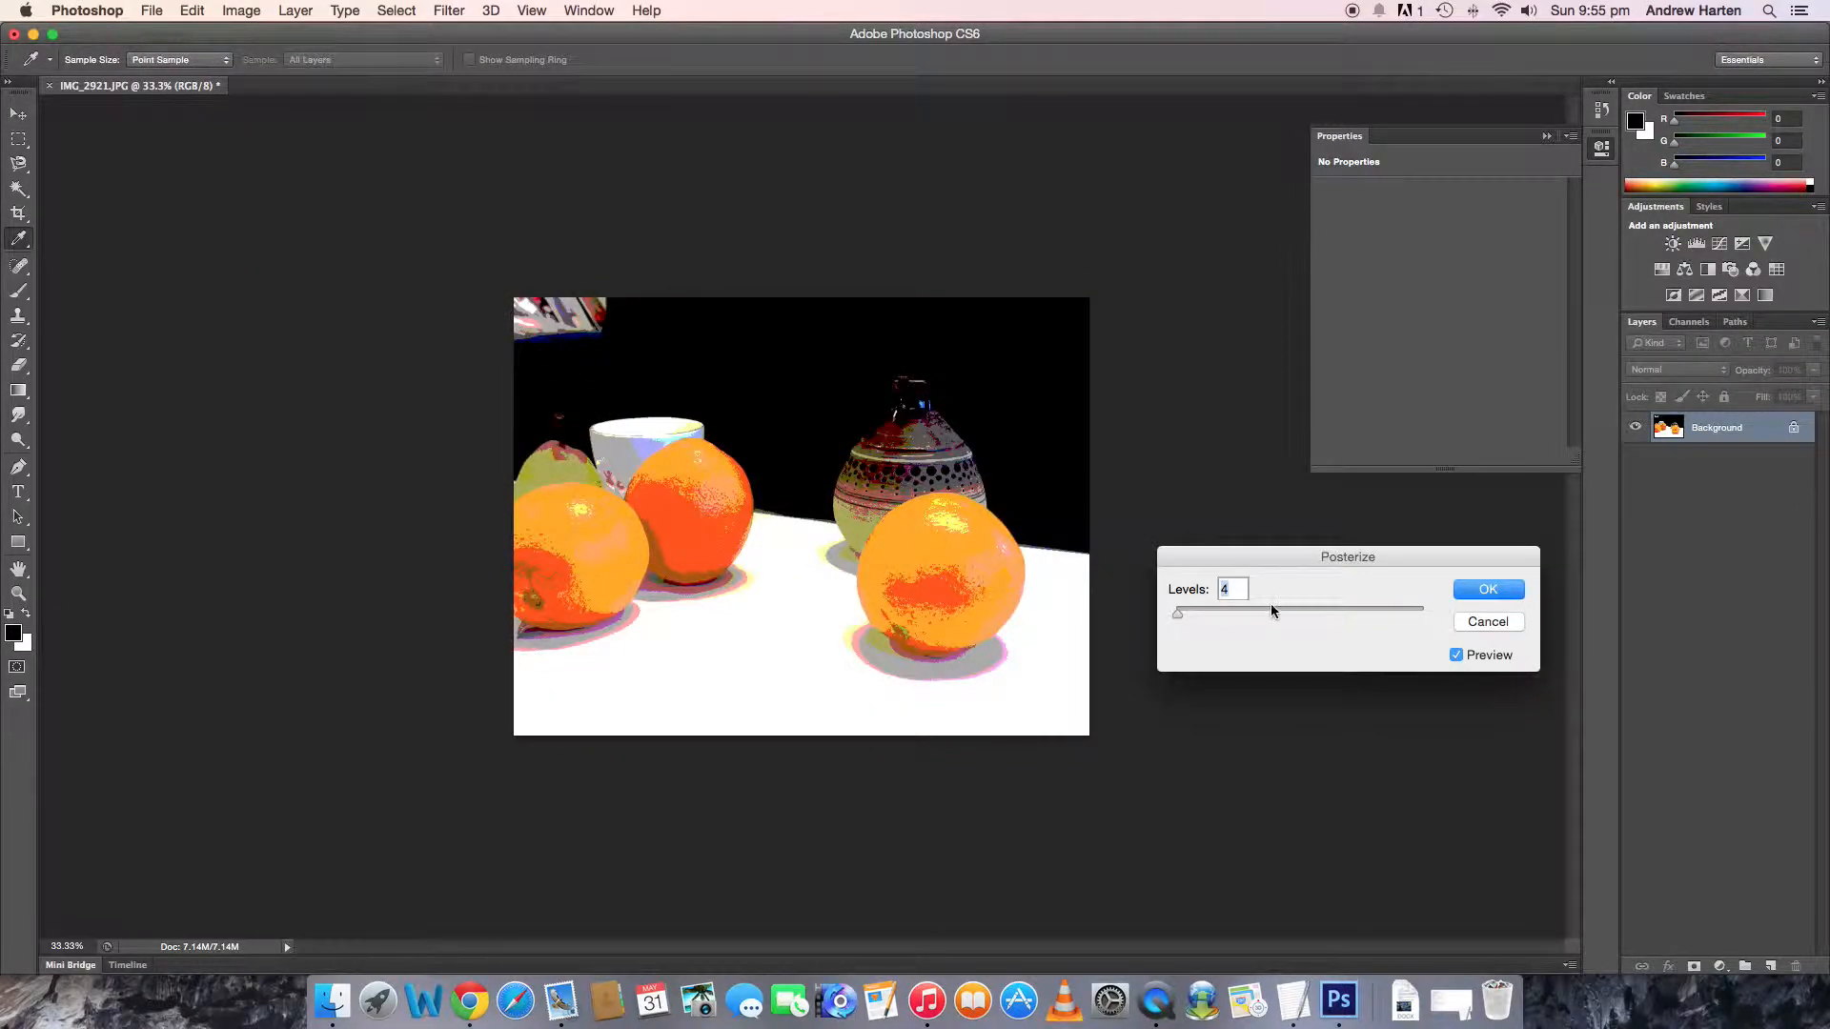
{"action": "left_click_drag", "start_coordinate": [1179, 616], "coordinate": [1191, 620]}
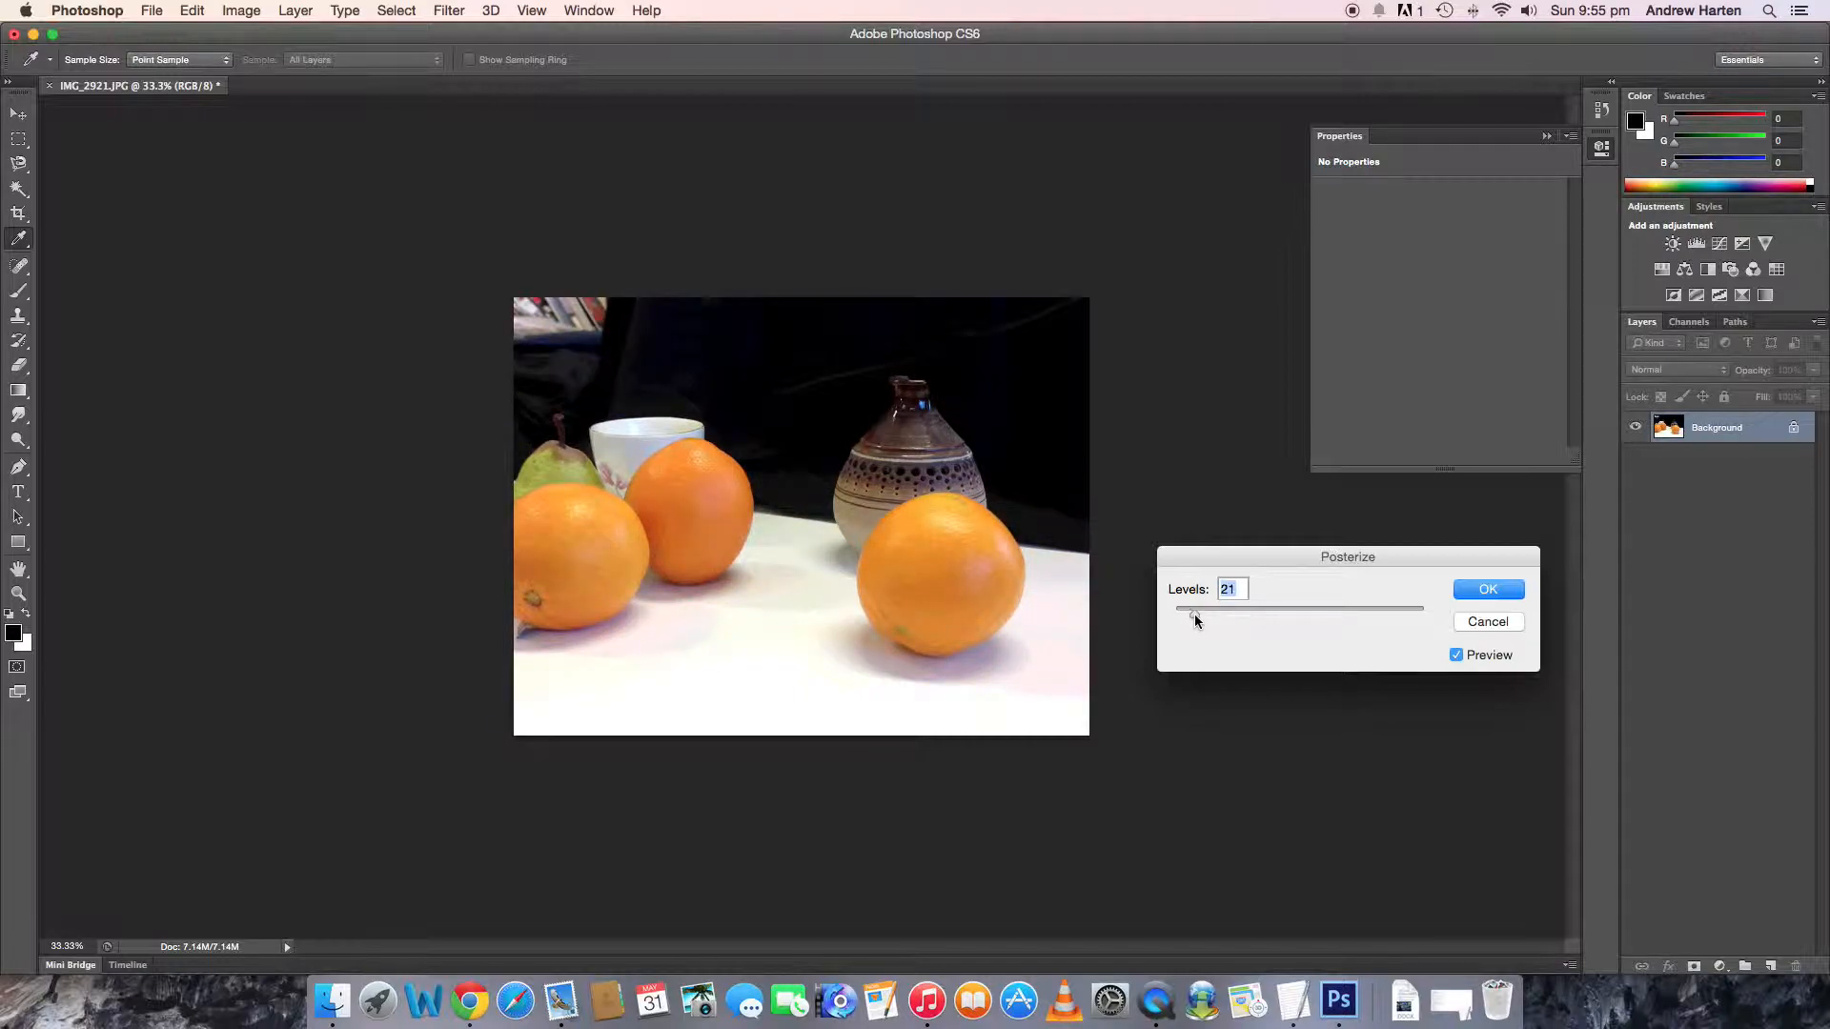
{"action": "left_click_drag", "start_coordinate": [1193, 614], "coordinate": [1177, 618]}
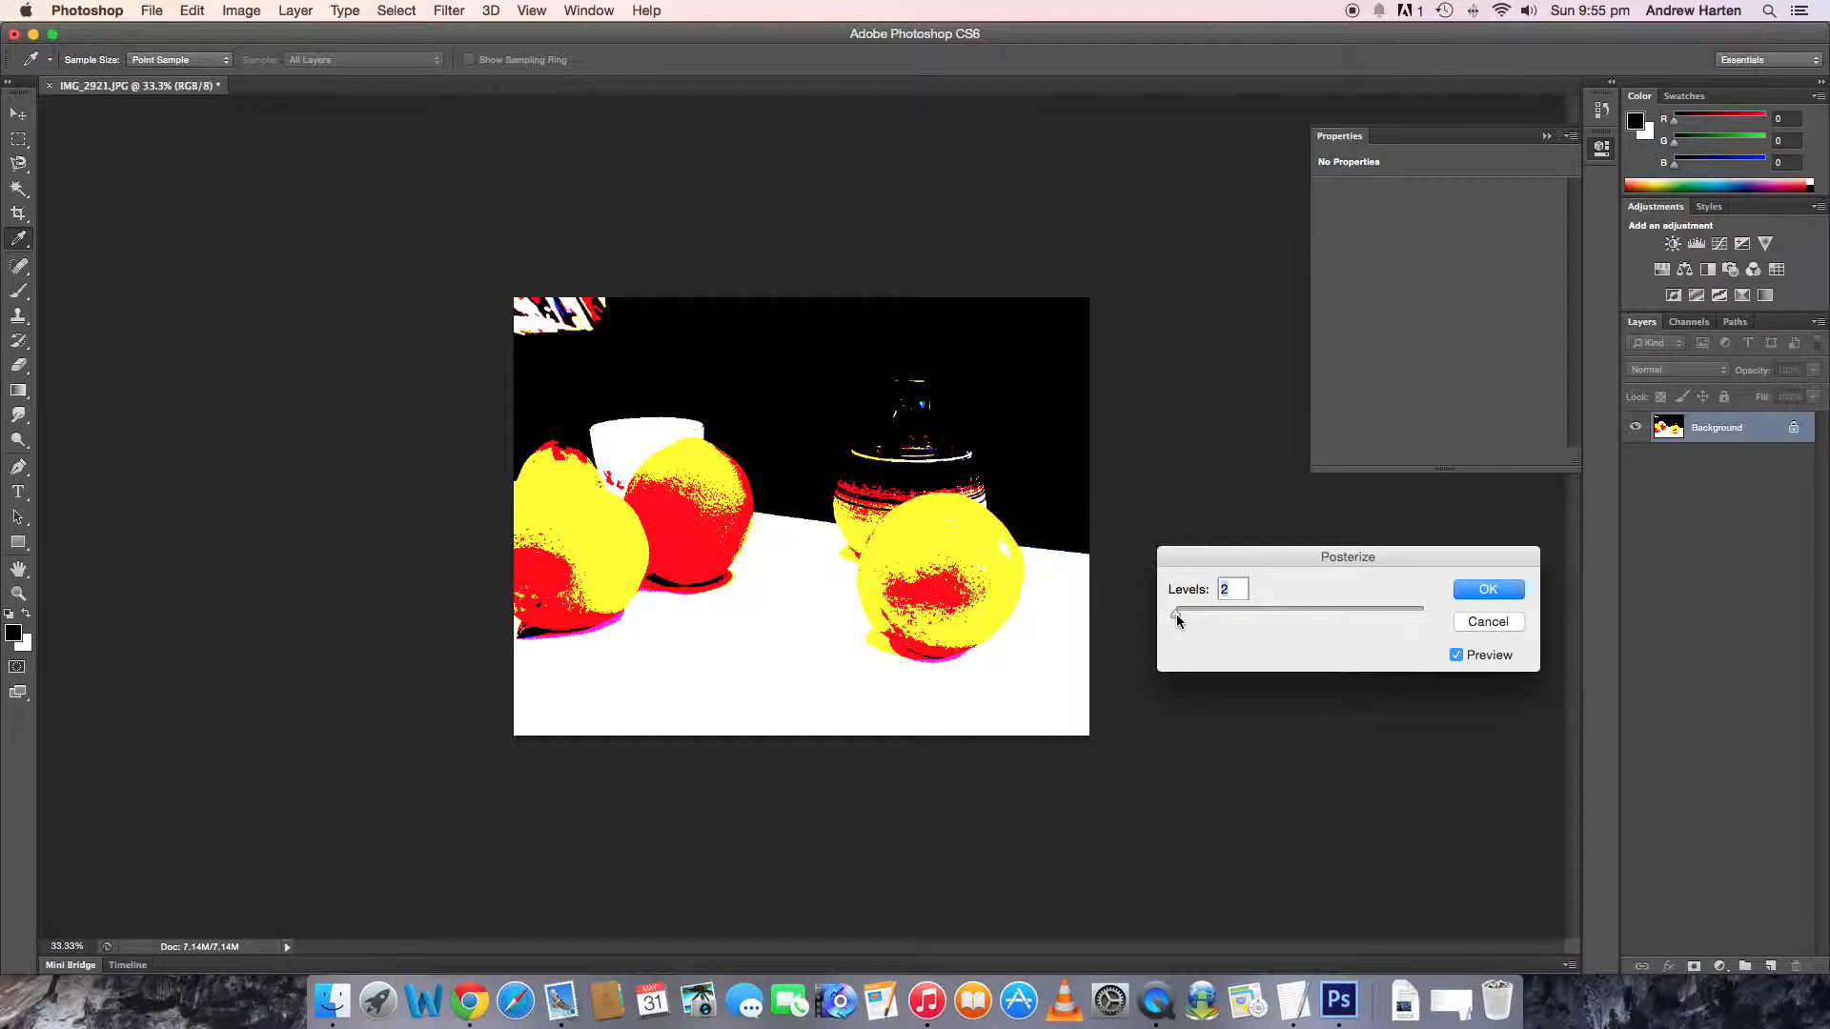
{"action": "left_click_drag", "start_coordinate": [1178, 619], "coordinate": [1182, 621]}
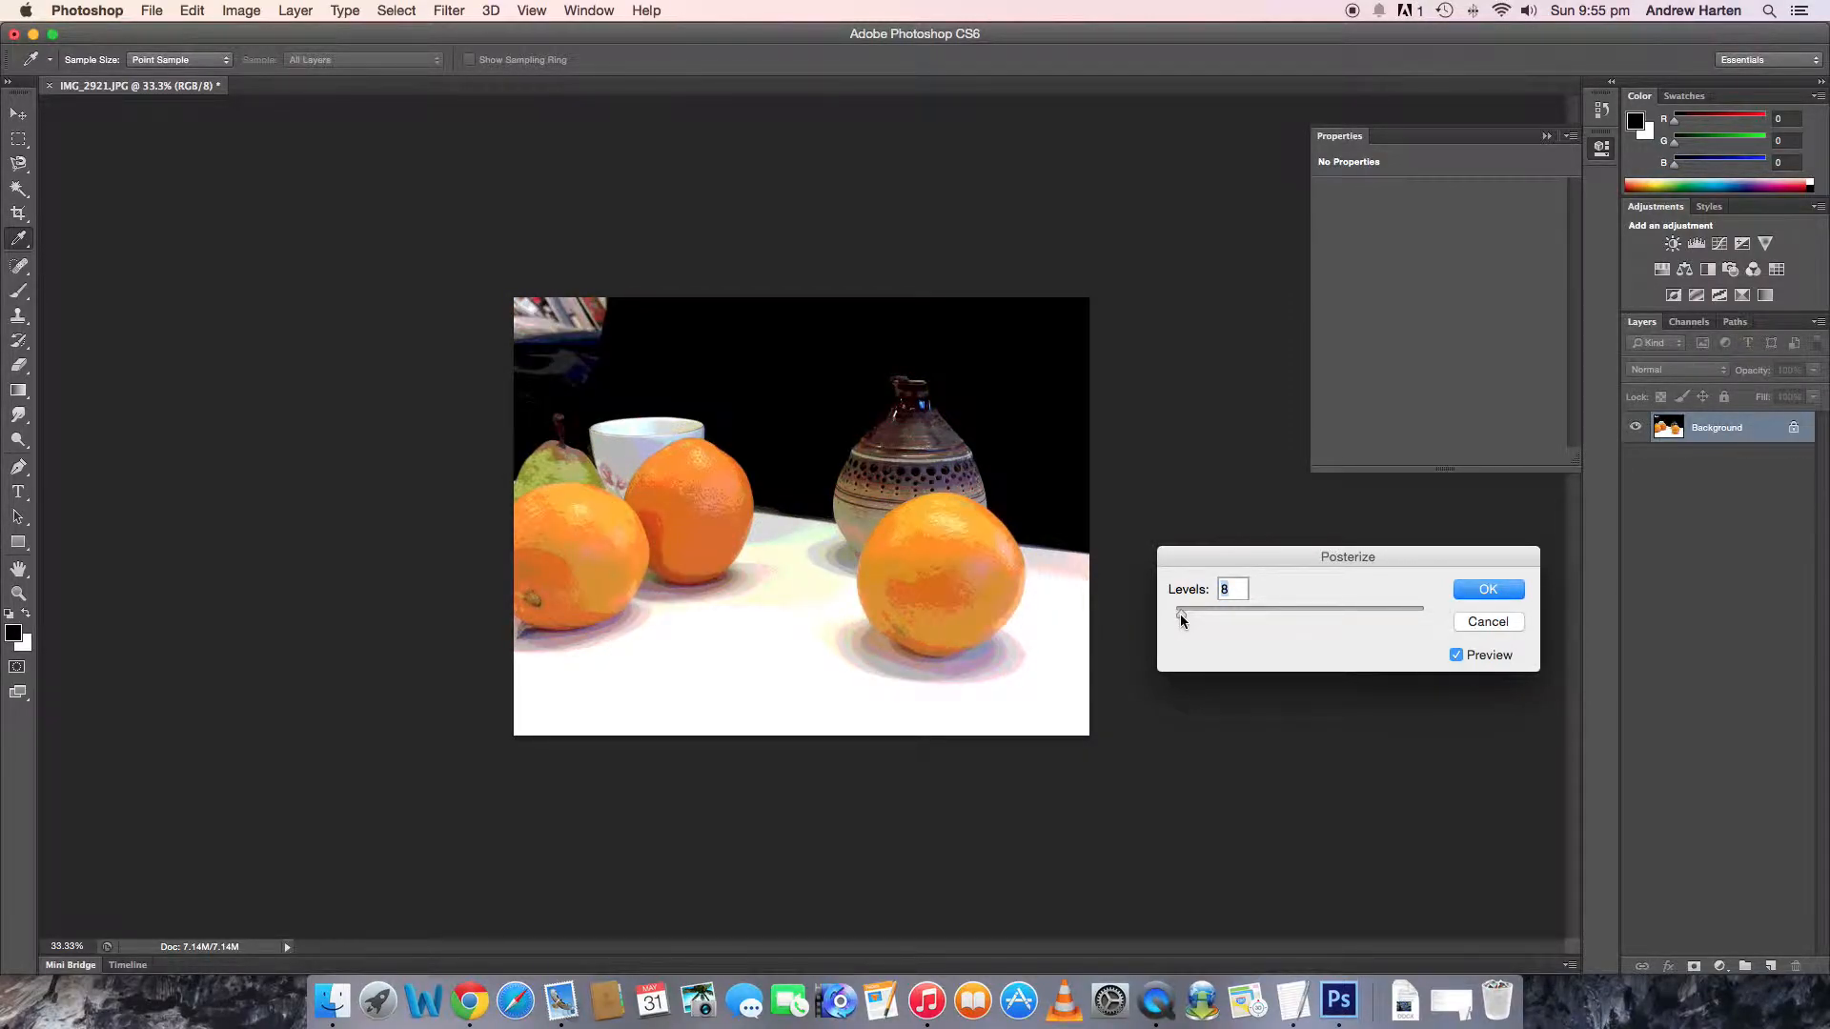
{"action": "left_click", "coordinate": [1510, 598]}
{"action": "key", "text": "v"}
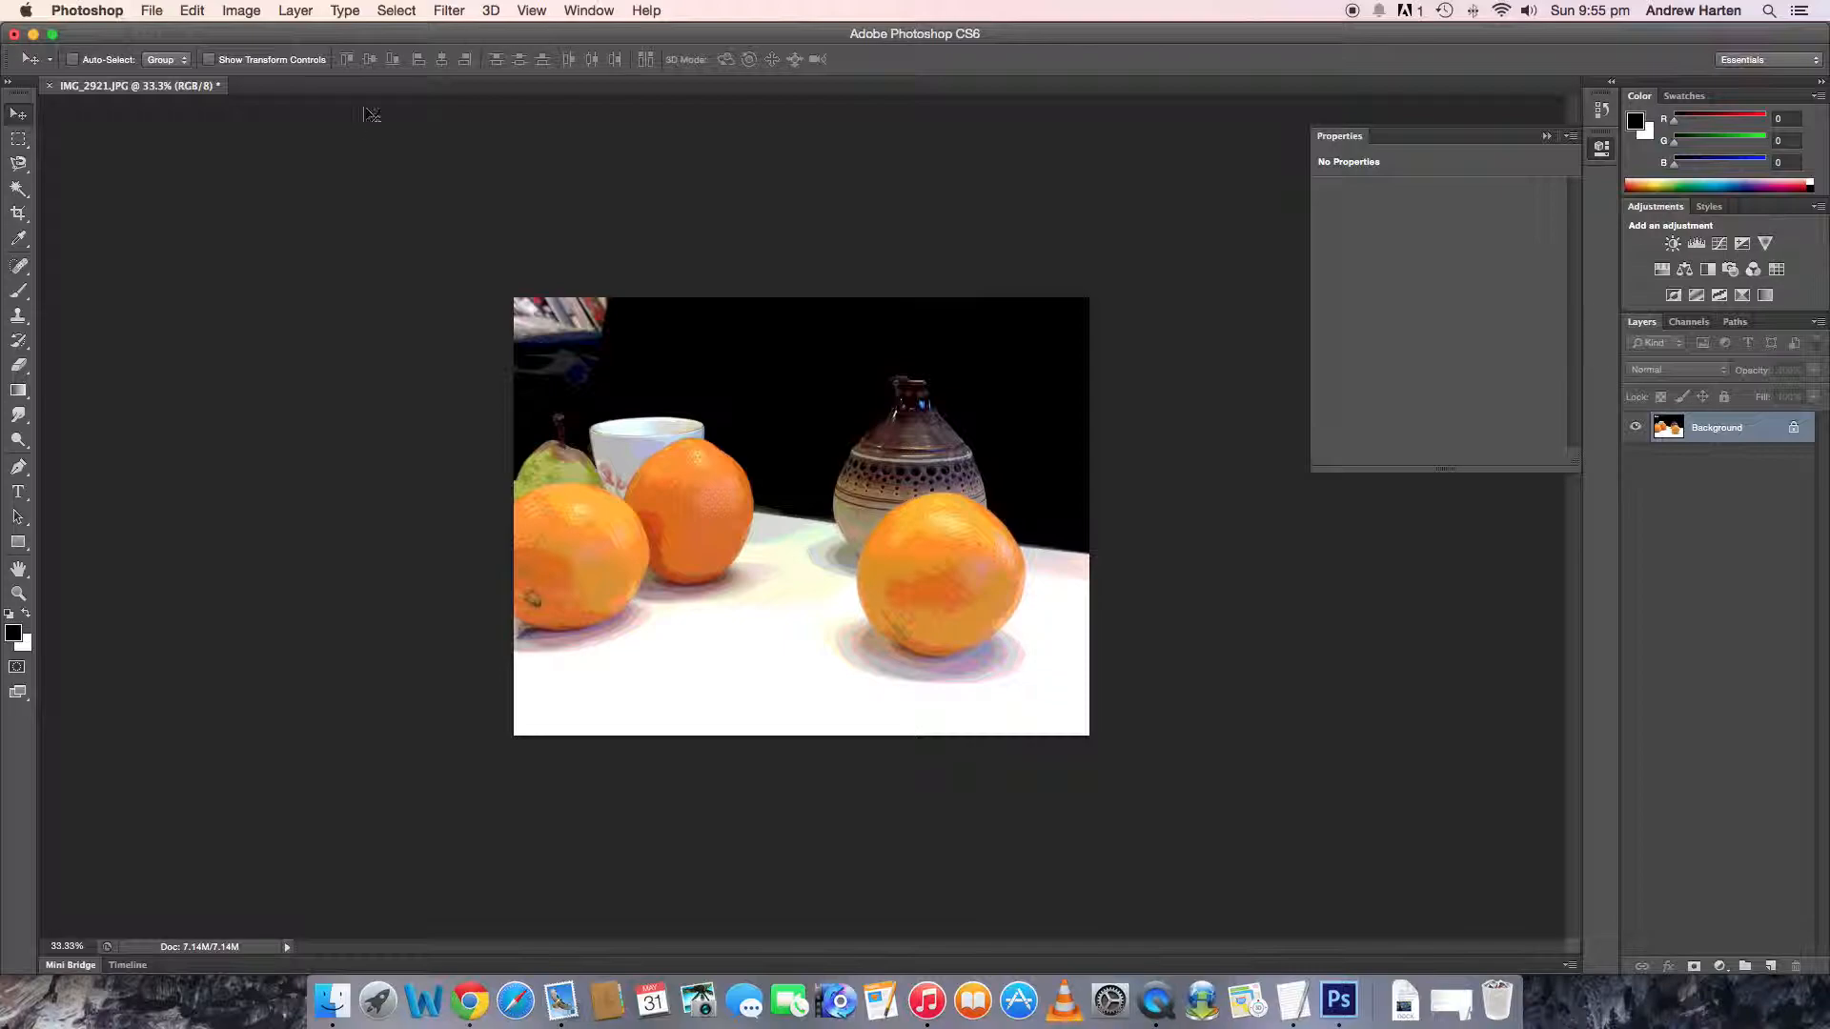
- Open the Filter Gallery for the posterized photo and look through the Stylize, Sketch and Distort filter categories
{"action": "left_click", "coordinate": [444, 14]}
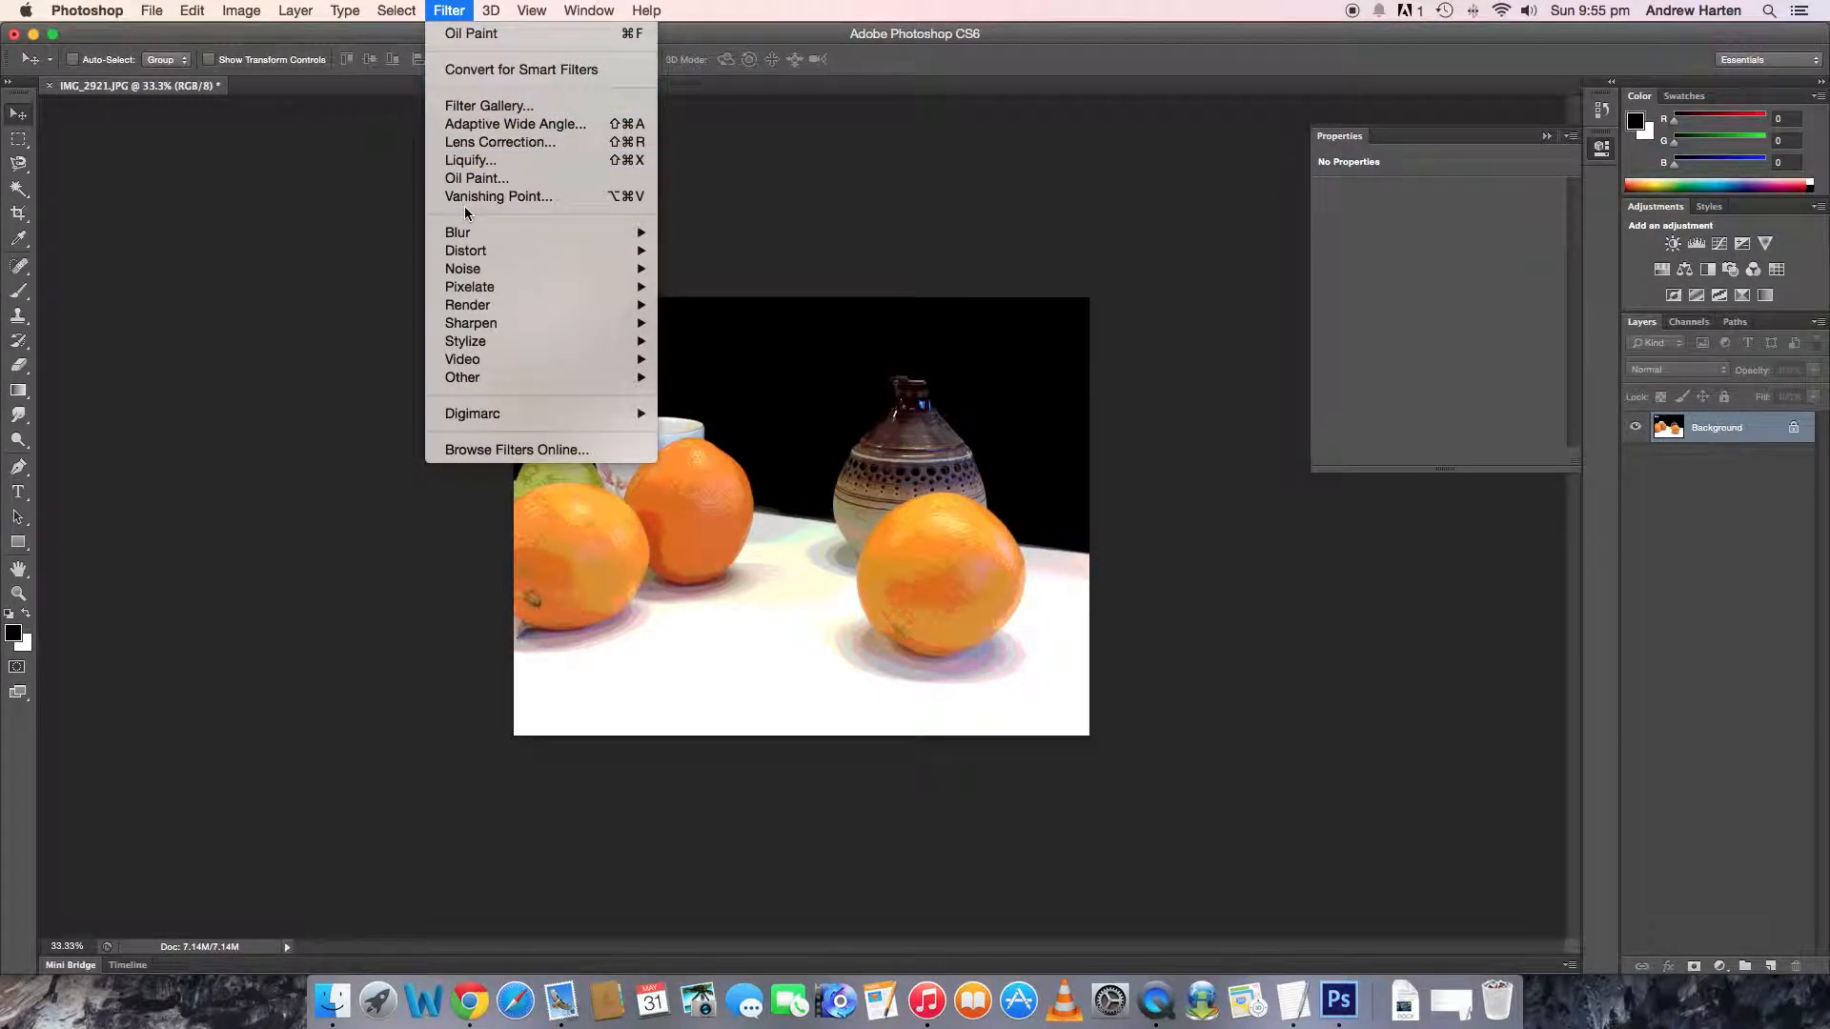
{"action": "left_click", "coordinate": [488, 106]}
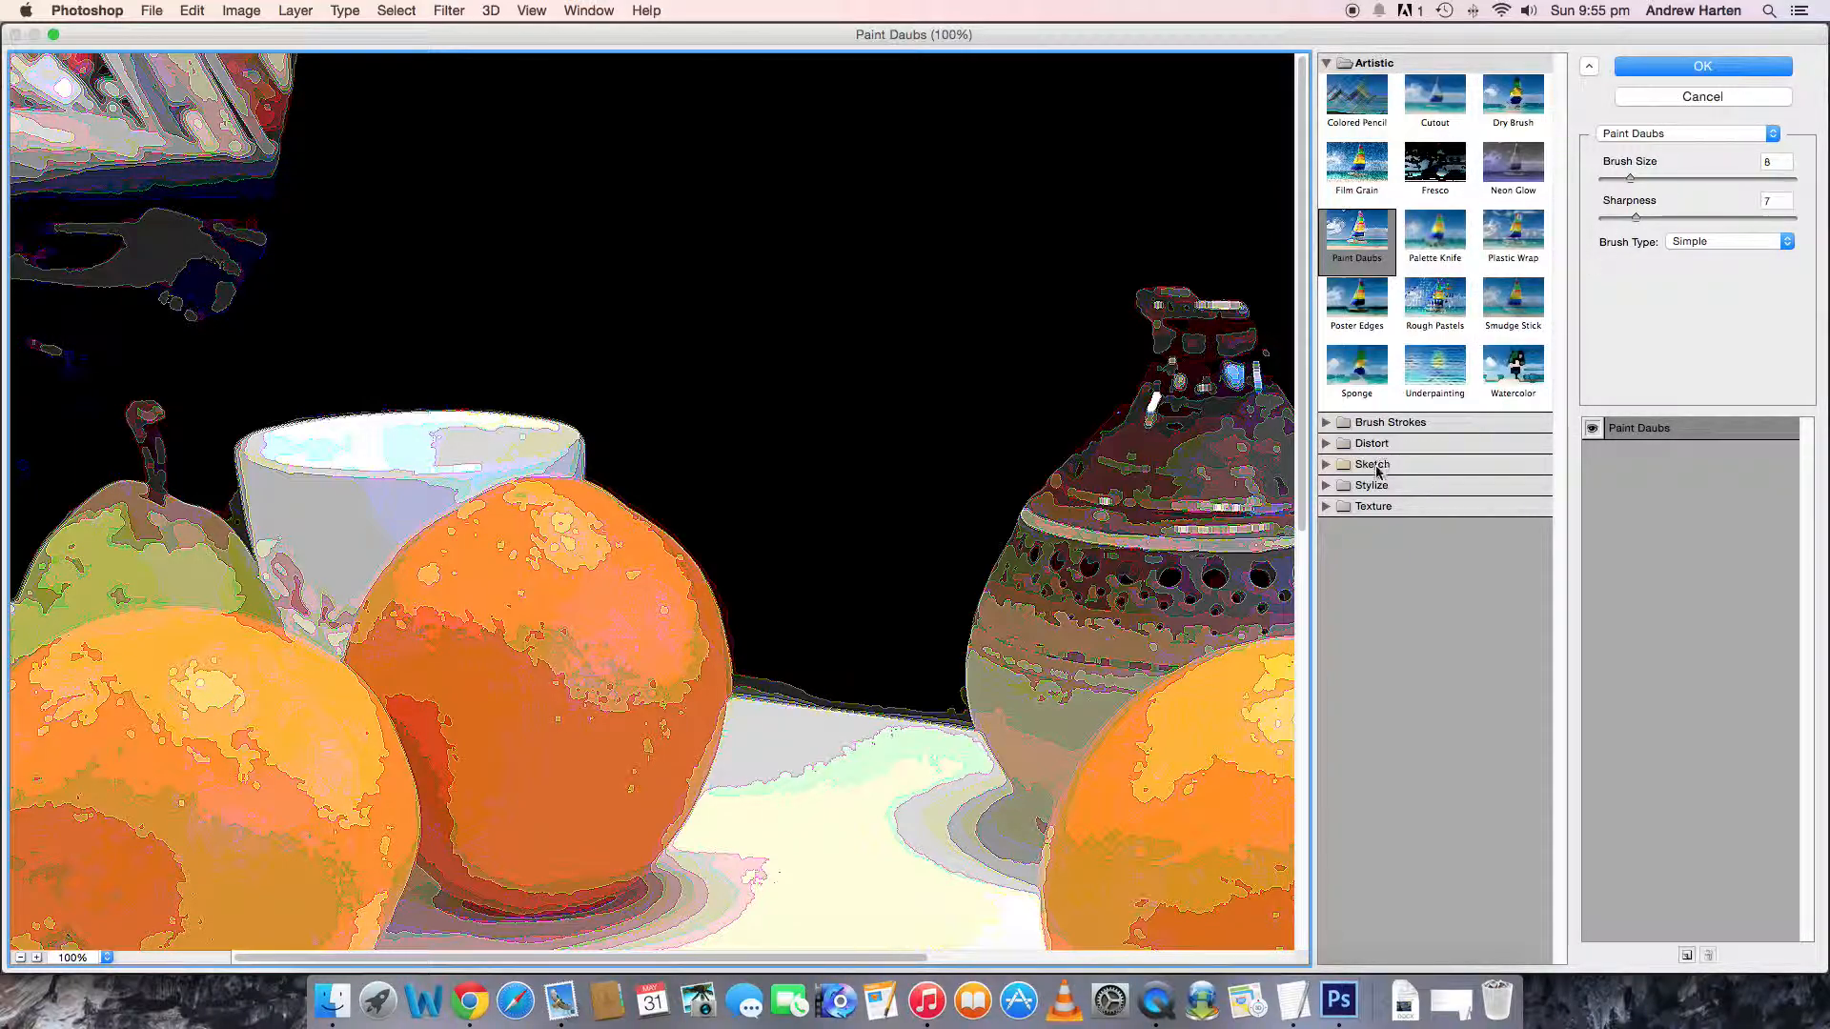
{"action": "left_click", "coordinate": [1326, 486]}
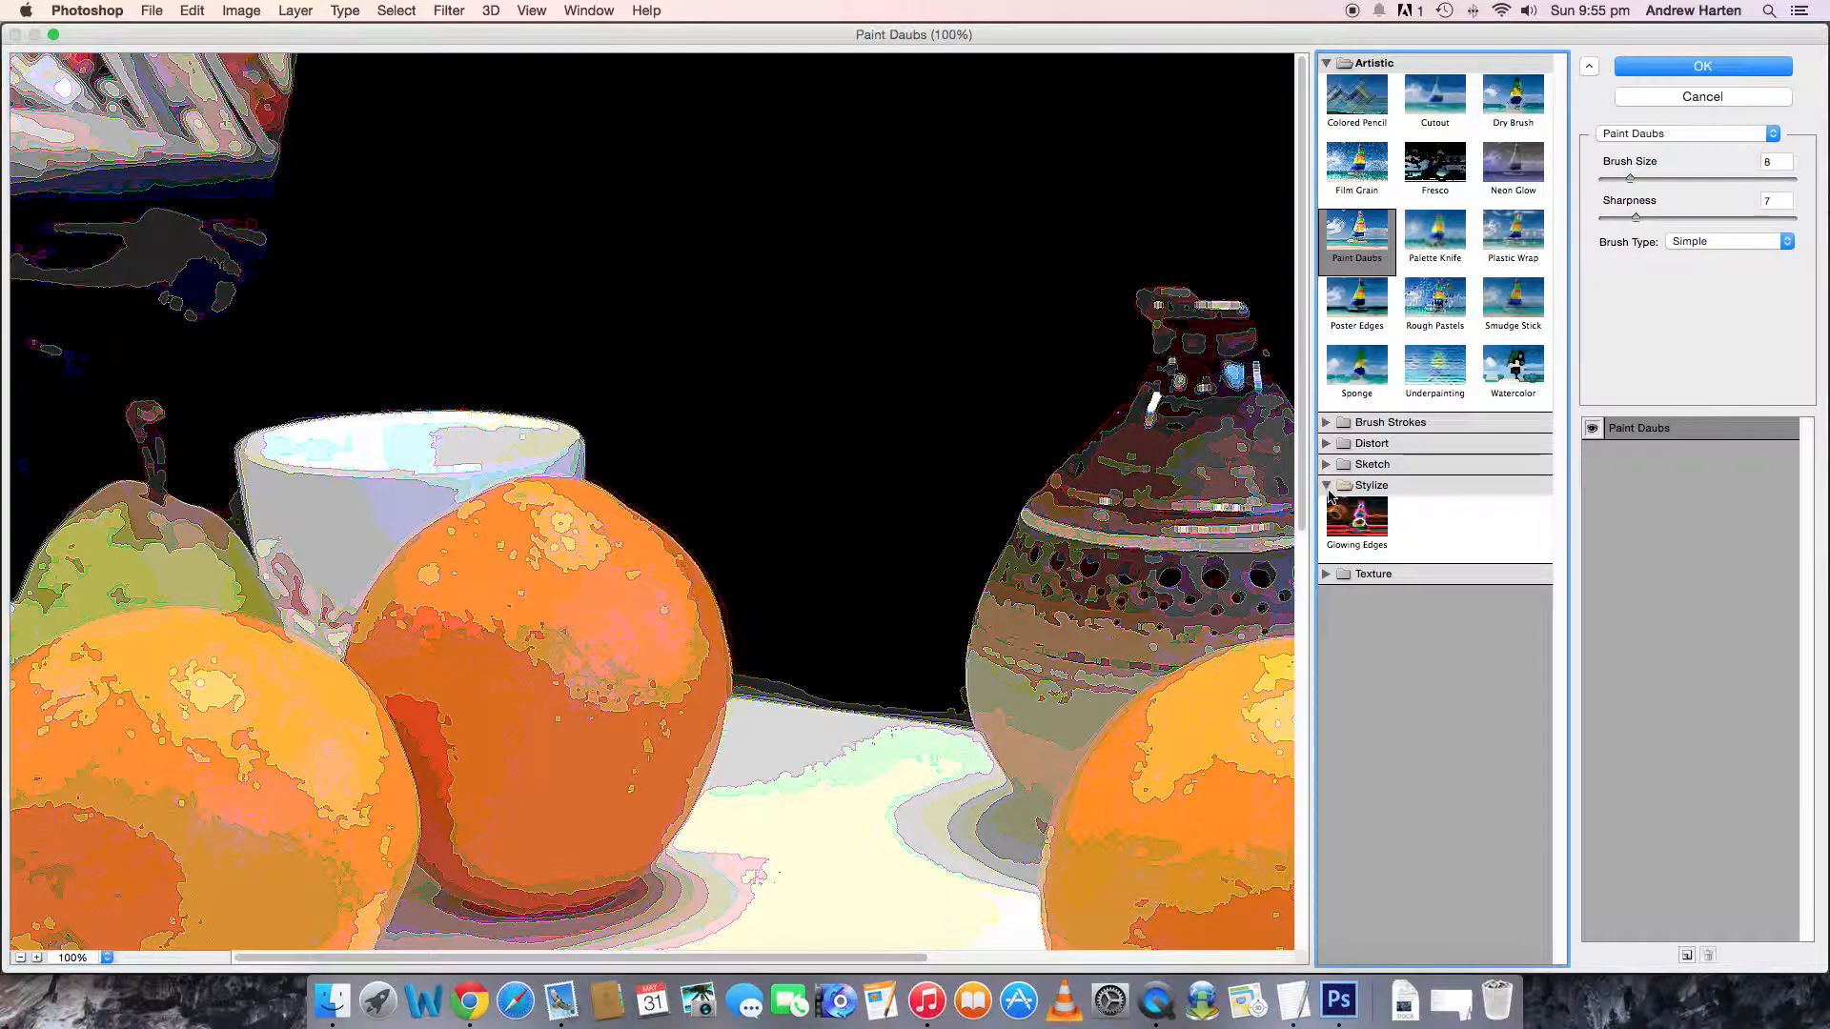
{"action": "left_click", "coordinate": [1325, 488]}
{"action": "left_click", "coordinate": [1327, 466]}
{"action": "left_click", "coordinate": [1328, 466]}
{"action": "left_click", "coordinate": [1327, 465]}
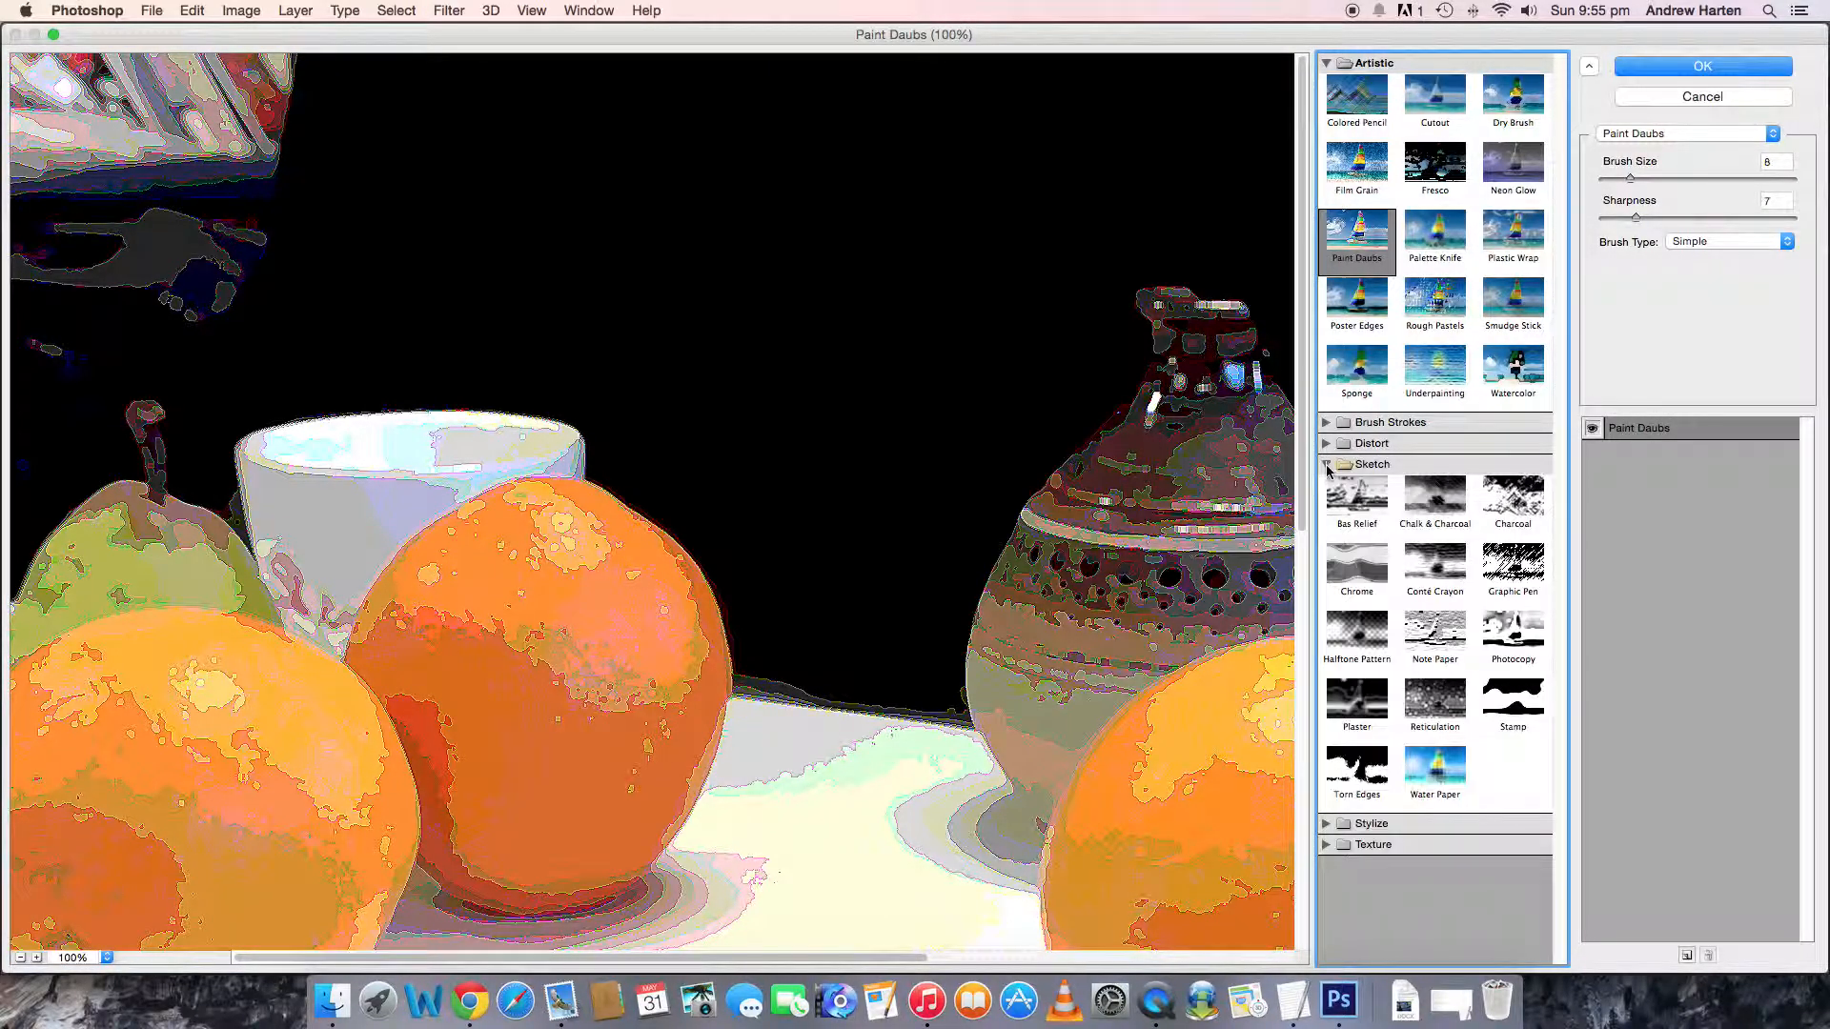
{"action": "left_click", "coordinate": [1327, 465]}
{"action": "left_click", "coordinate": [1326, 443]}
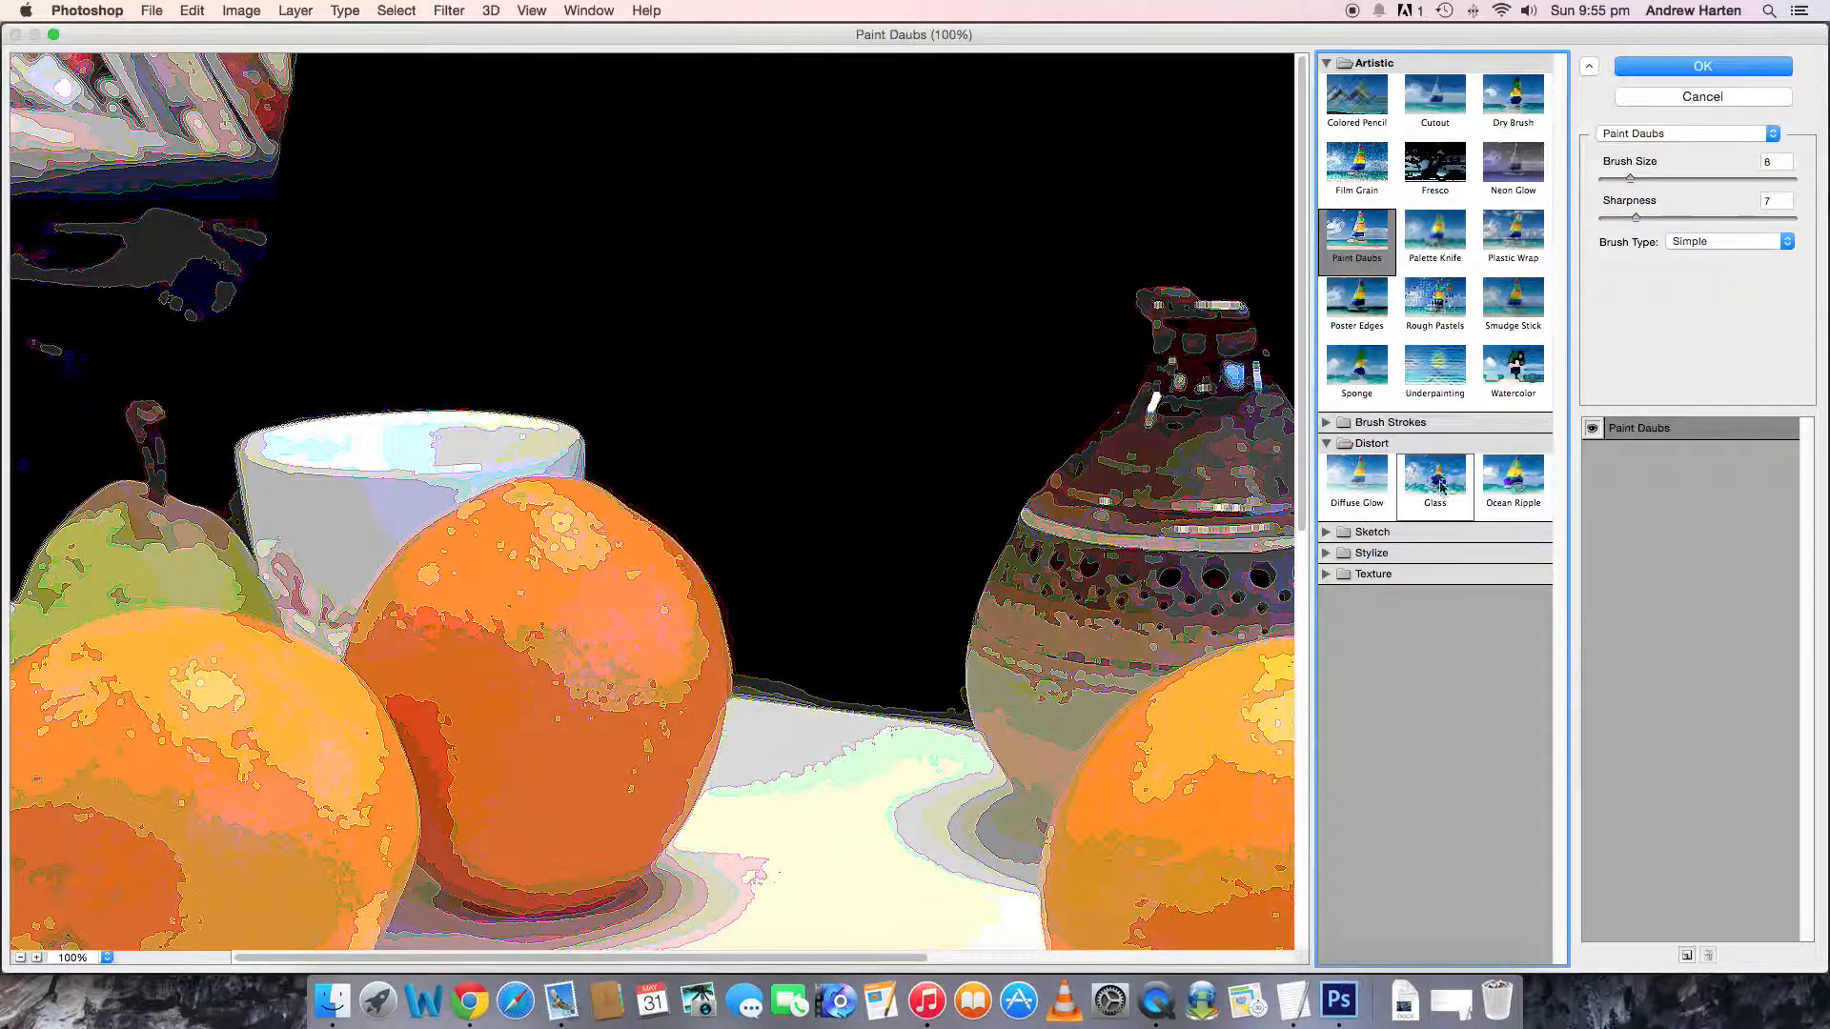
- Try the Poster Edges filter on the whole image with edge thickness 8, edge intensity 1 and posterization 1
{"action": "left_click", "coordinate": [1367, 314]}
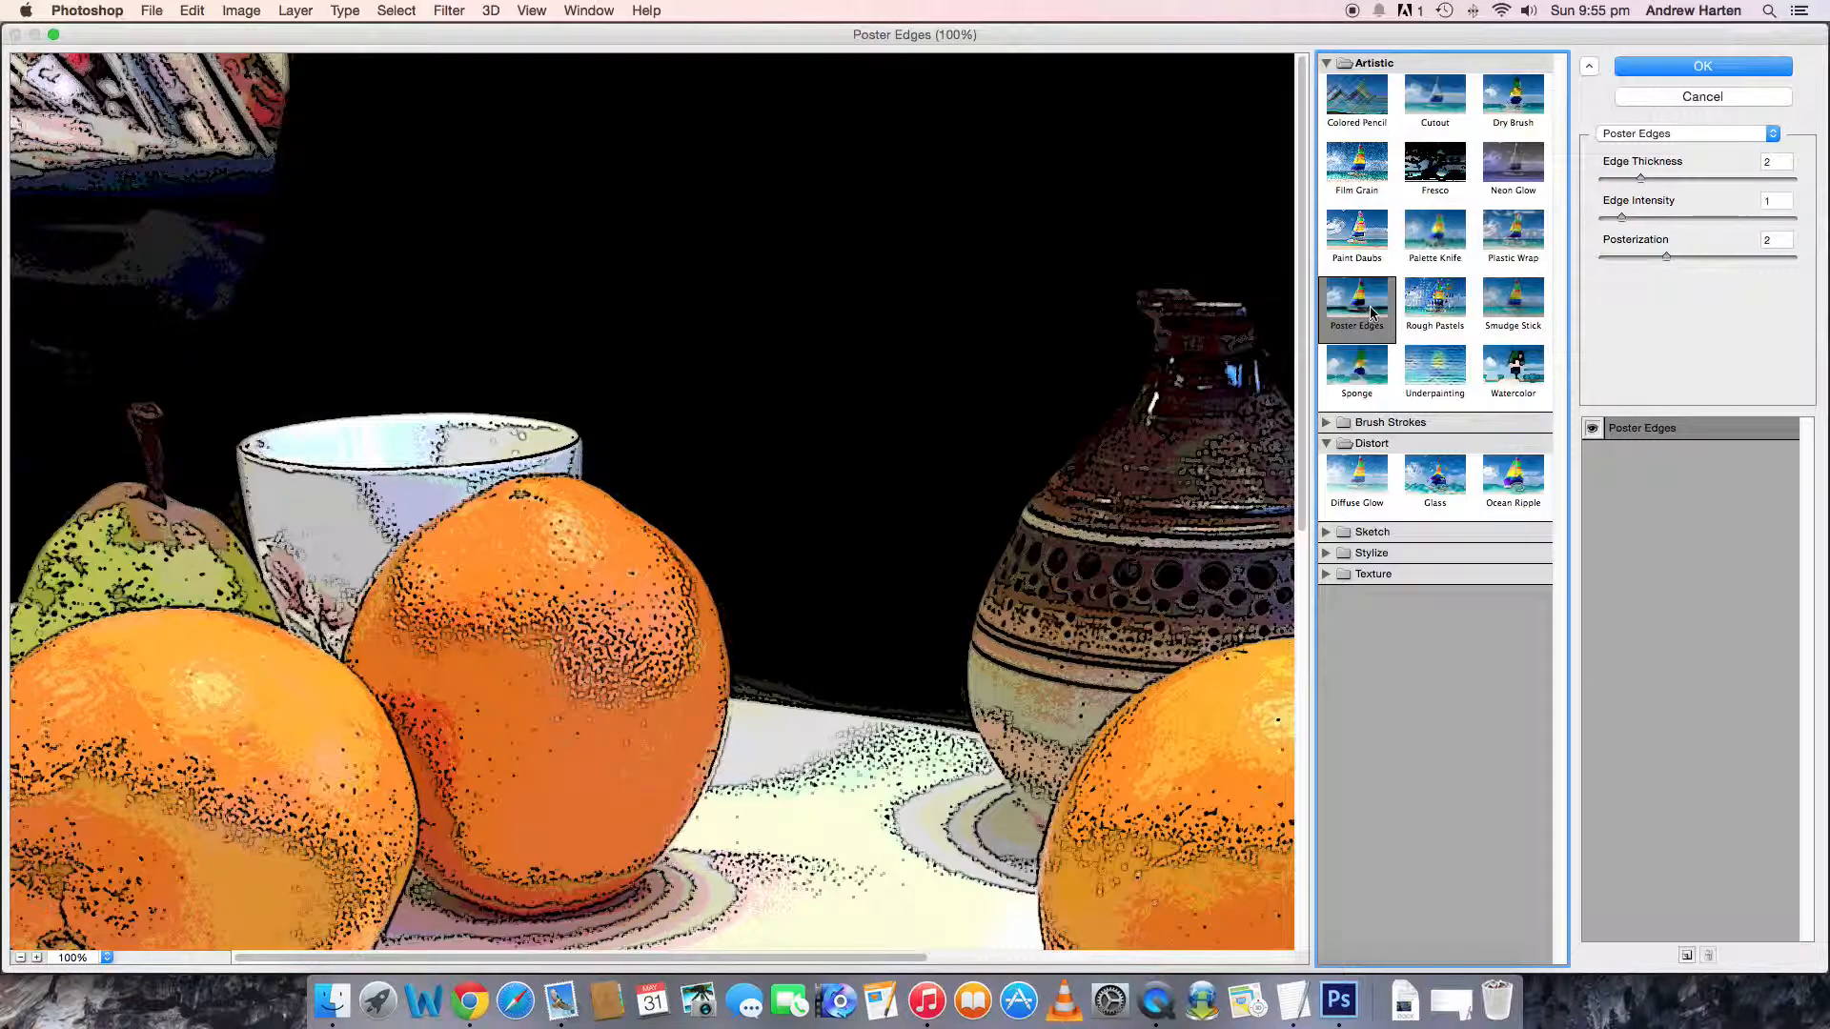
{"action": "left_click", "coordinate": [18, 958]}
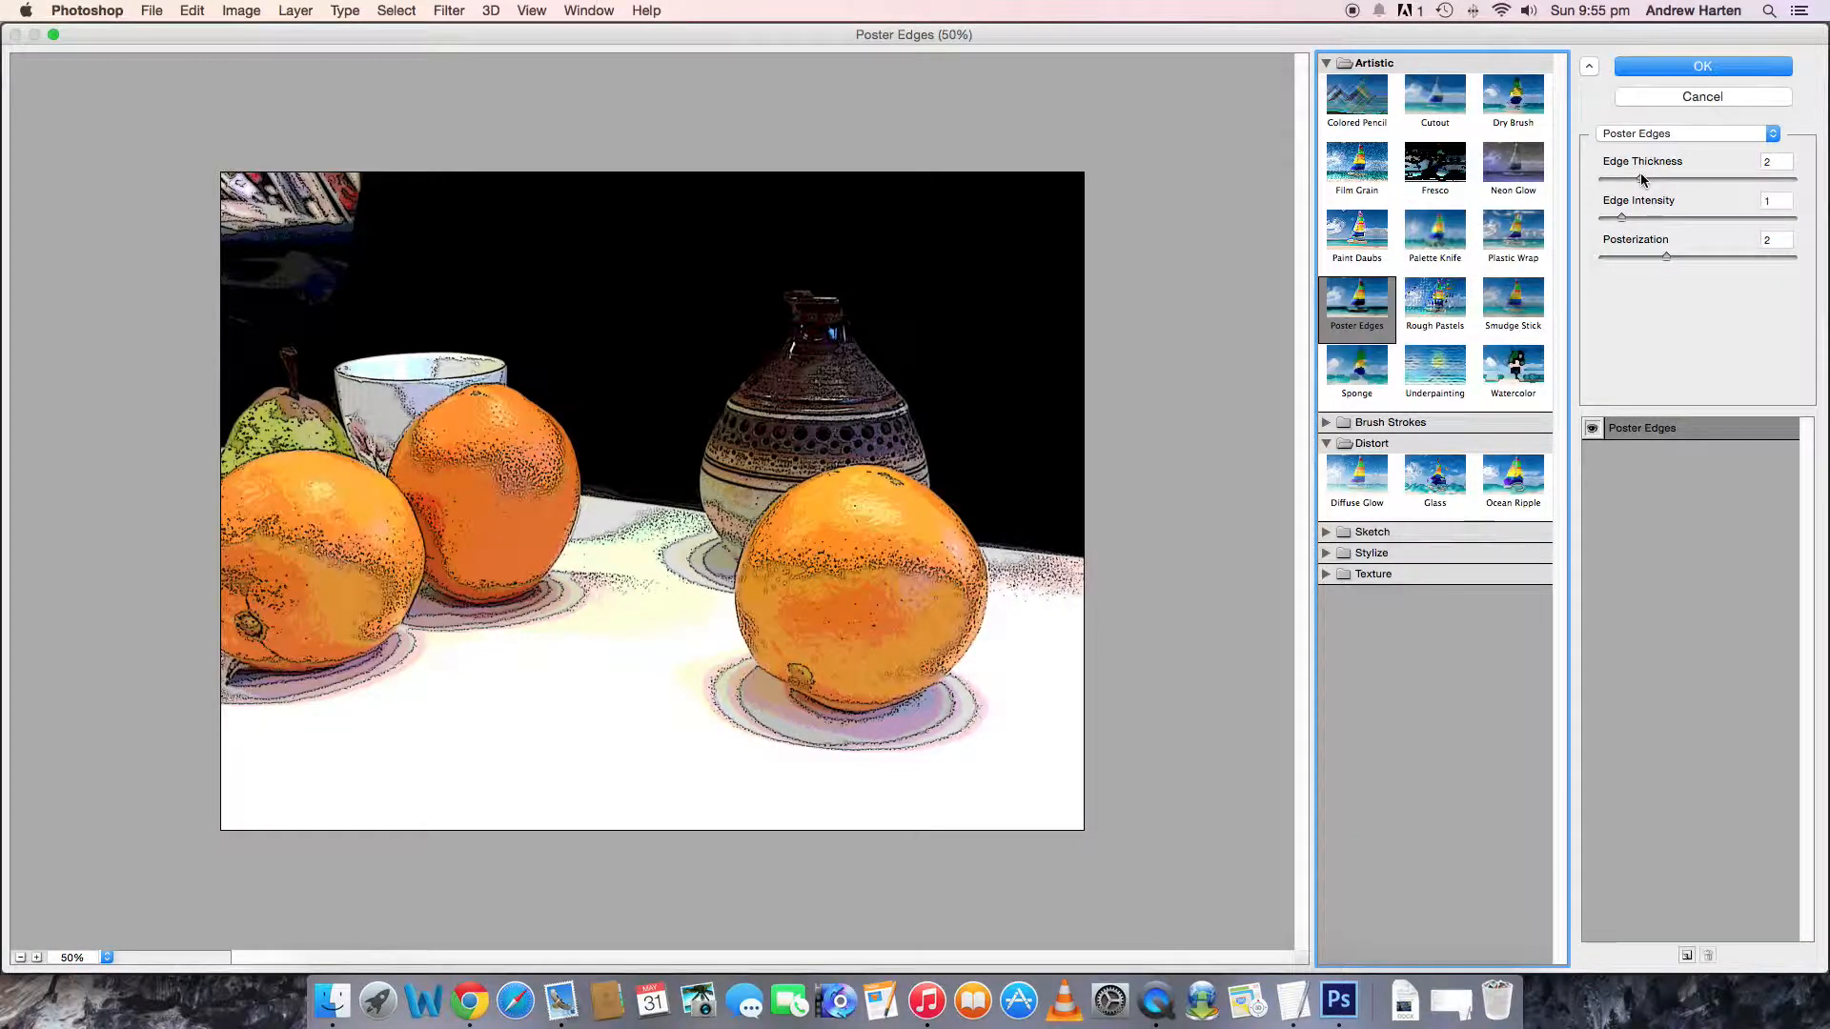
{"action": "left_click_drag", "start_coordinate": [1641, 179], "coordinate": [1755, 183]}
{"action": "left_click", "coordinate": [1623, 218]}
{"action": "left_click_drag", "start_coordinate": [1624, 219], "coordinate": [1769, 257]}
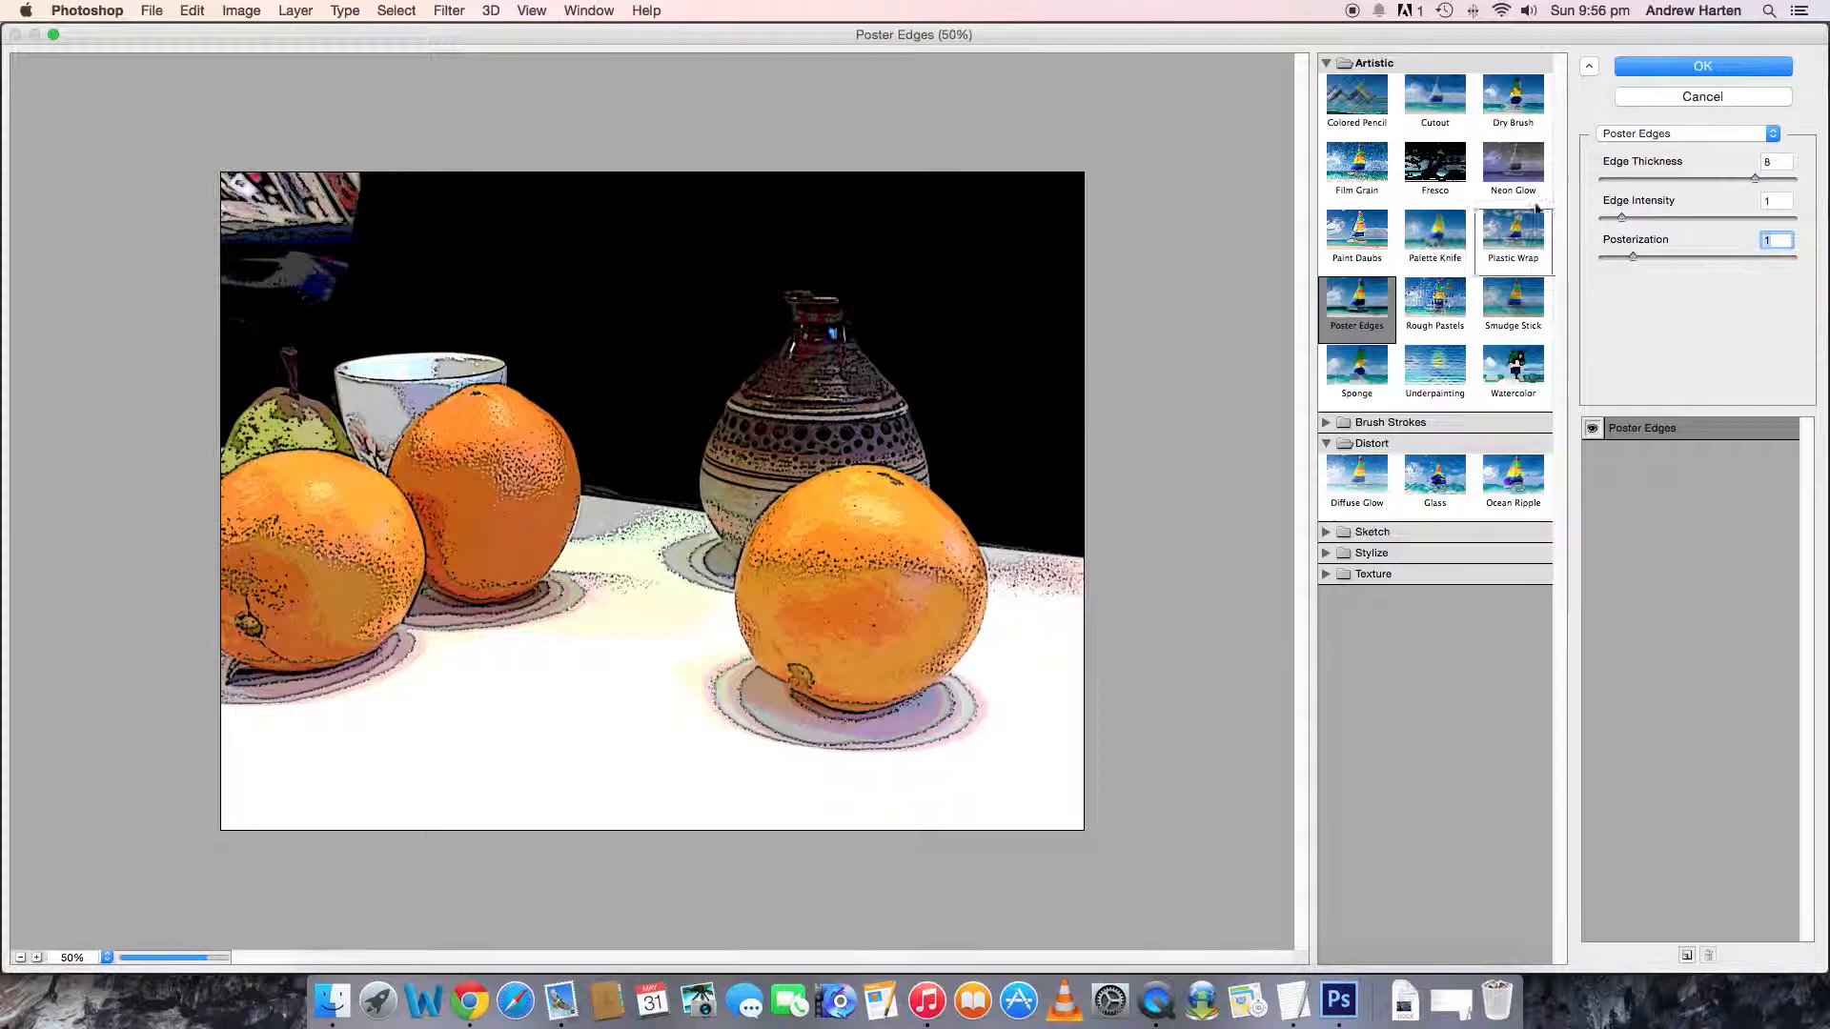
- Try the Cutout filter with 6 levels, edge simplicity 7 and edge fidelity 3
{"action": "left_click", "coordinate": [1435, 105]}
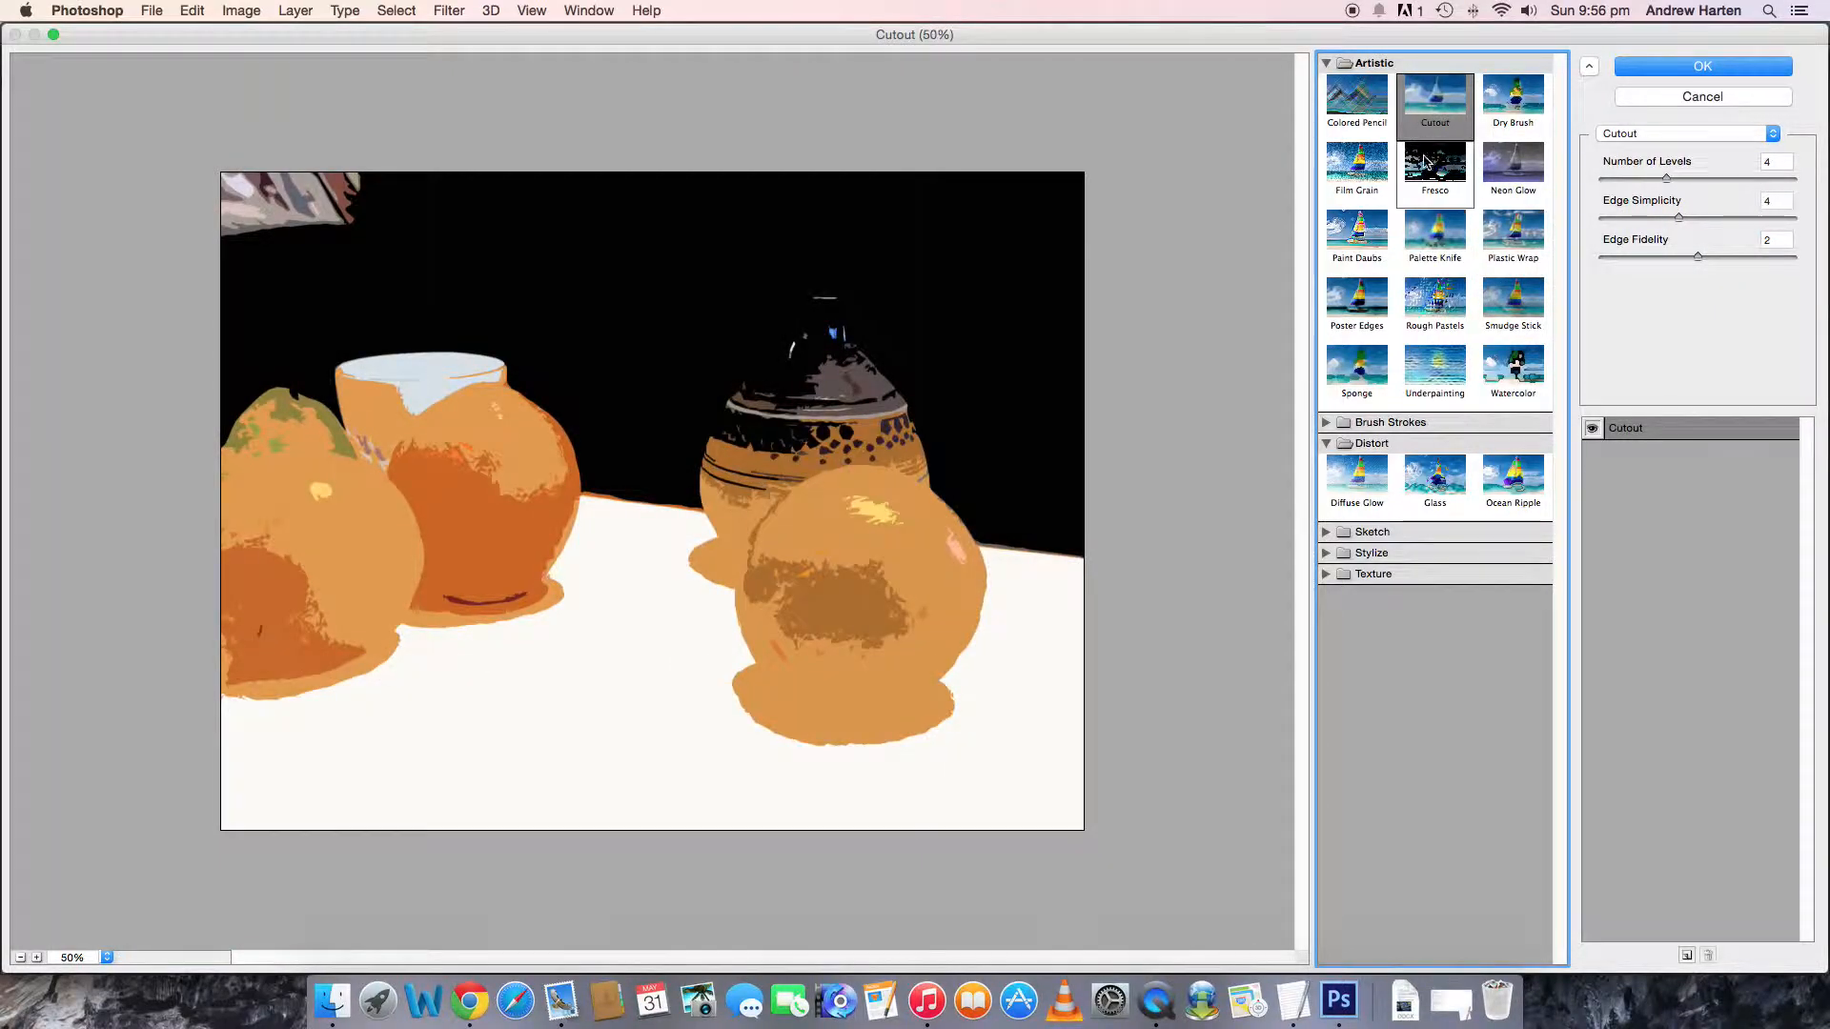
{"action": "left_click_drag", "start_coordinate": [1666, 180], "coordinate": [1765, 230]}
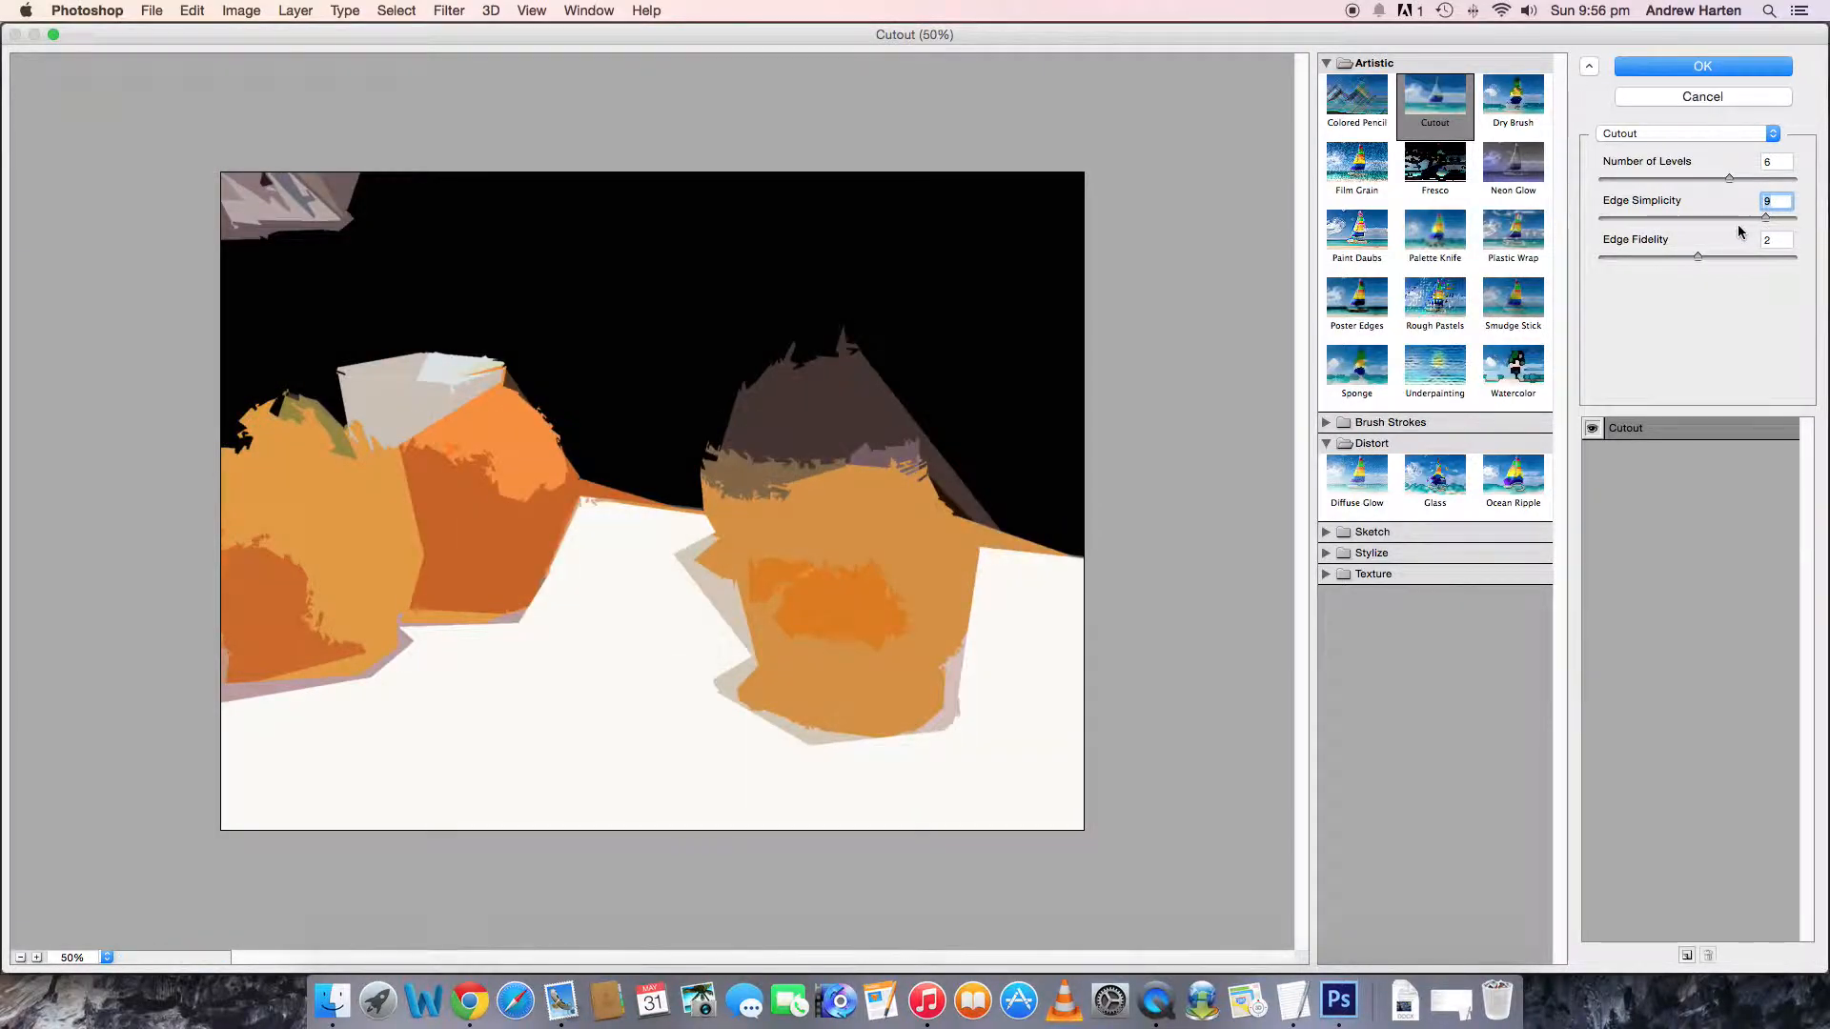
{"action": "left_click_drag", "start_coordinate": [1765, 221], "coordinate": [1719, 265]}
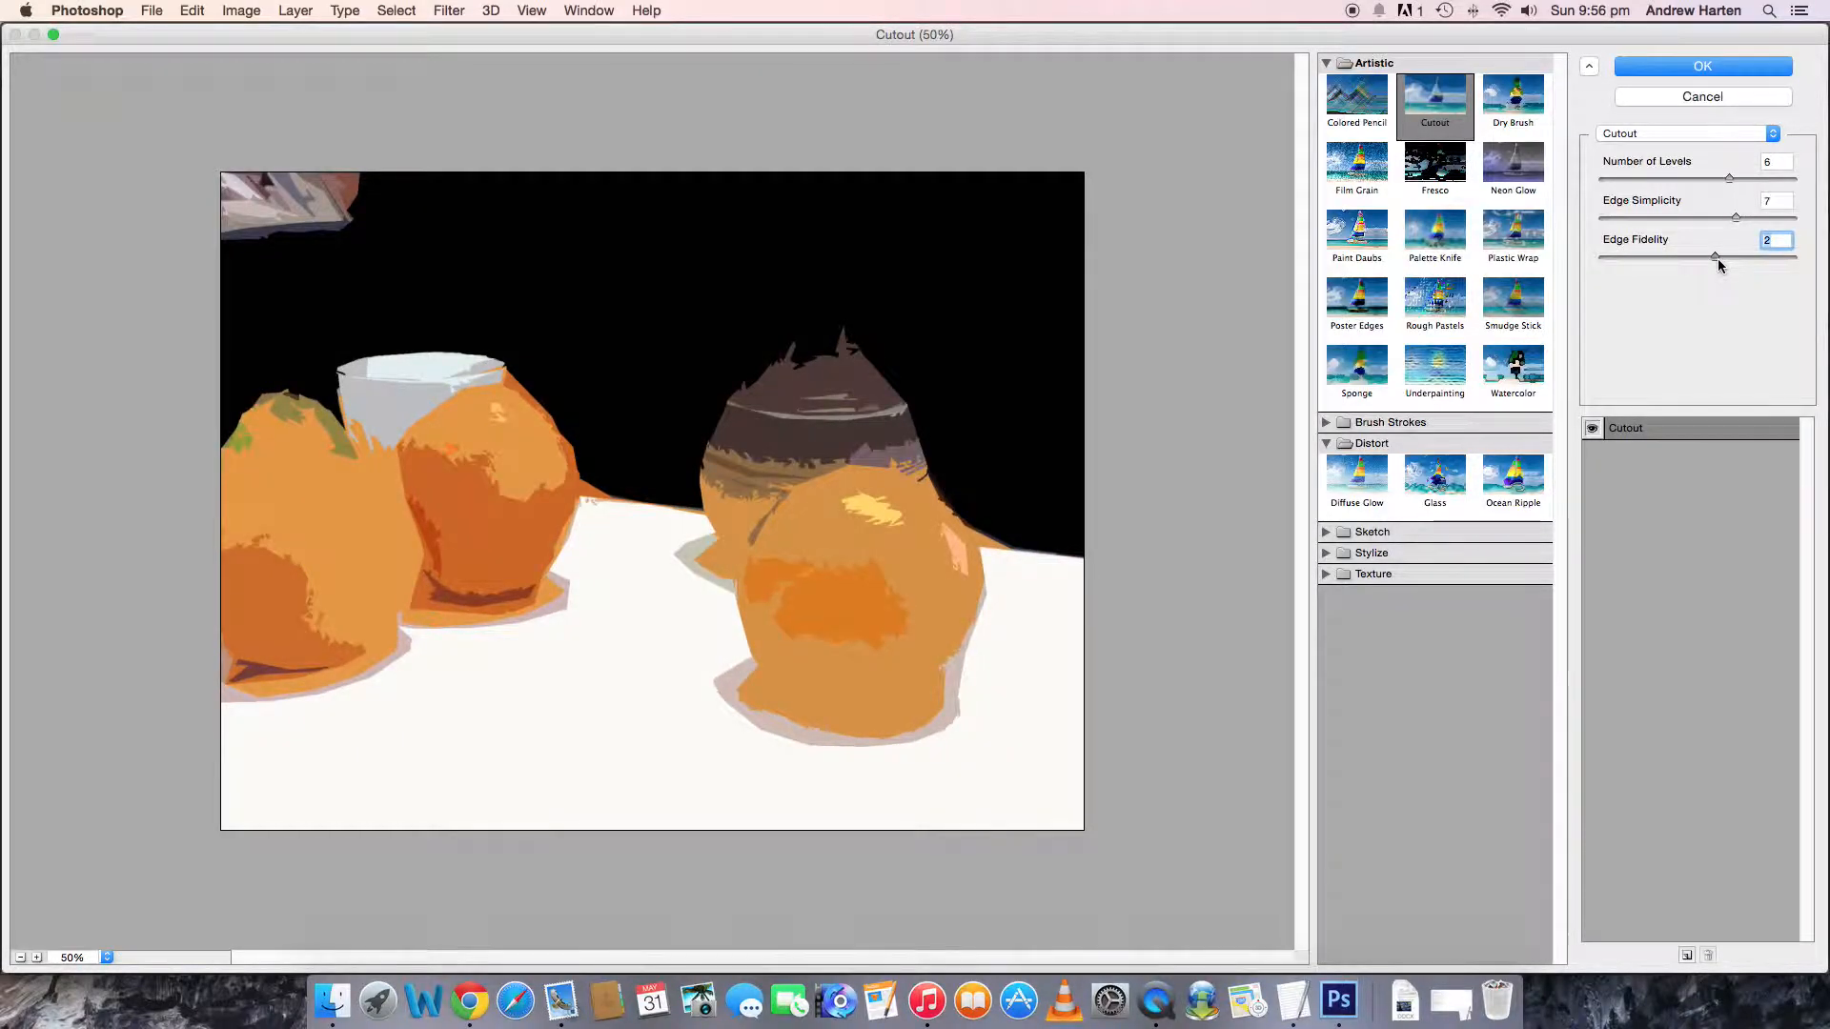
{"action": "left_click_drag", "start_coordinate": [1769, 264], "coordinate": [1778, 266]}
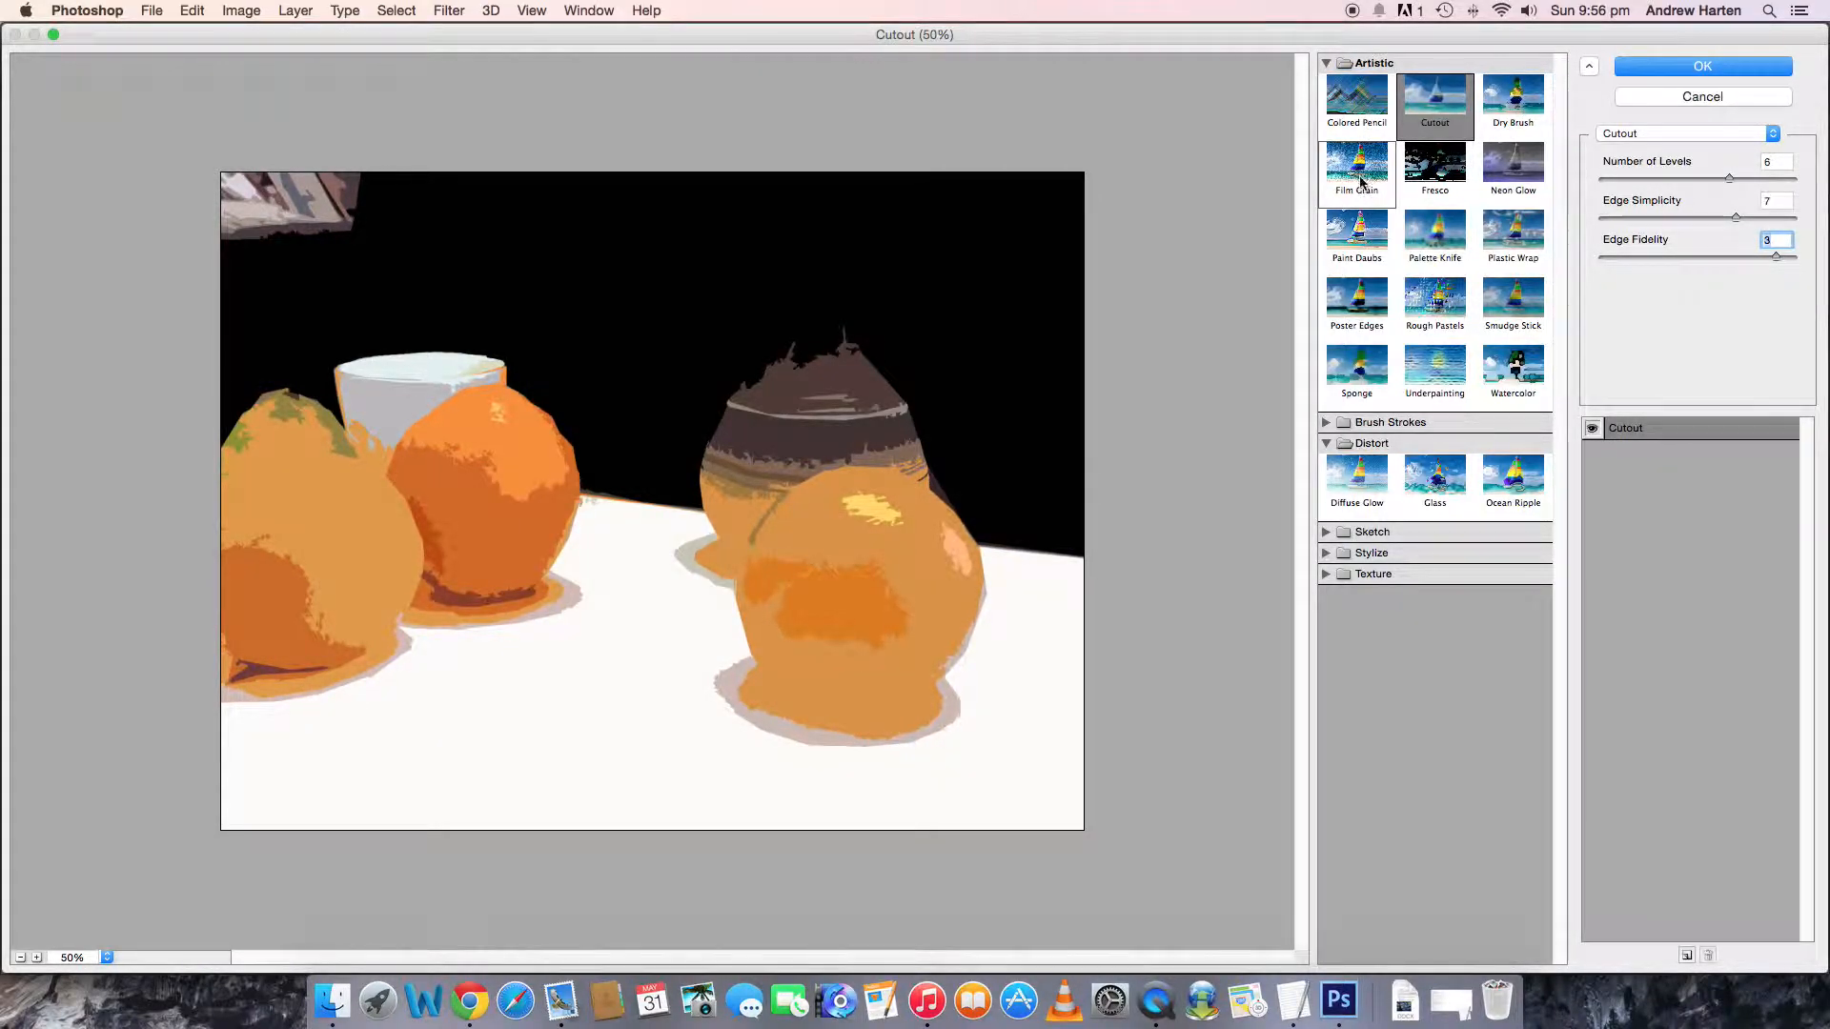
- Try the Sponge filter with brush size 0, definition 0 and minimum smoothness, and leave the Filter Gallery without applying anything
{"action": "left_click", "coordinate": [1361, 367]}
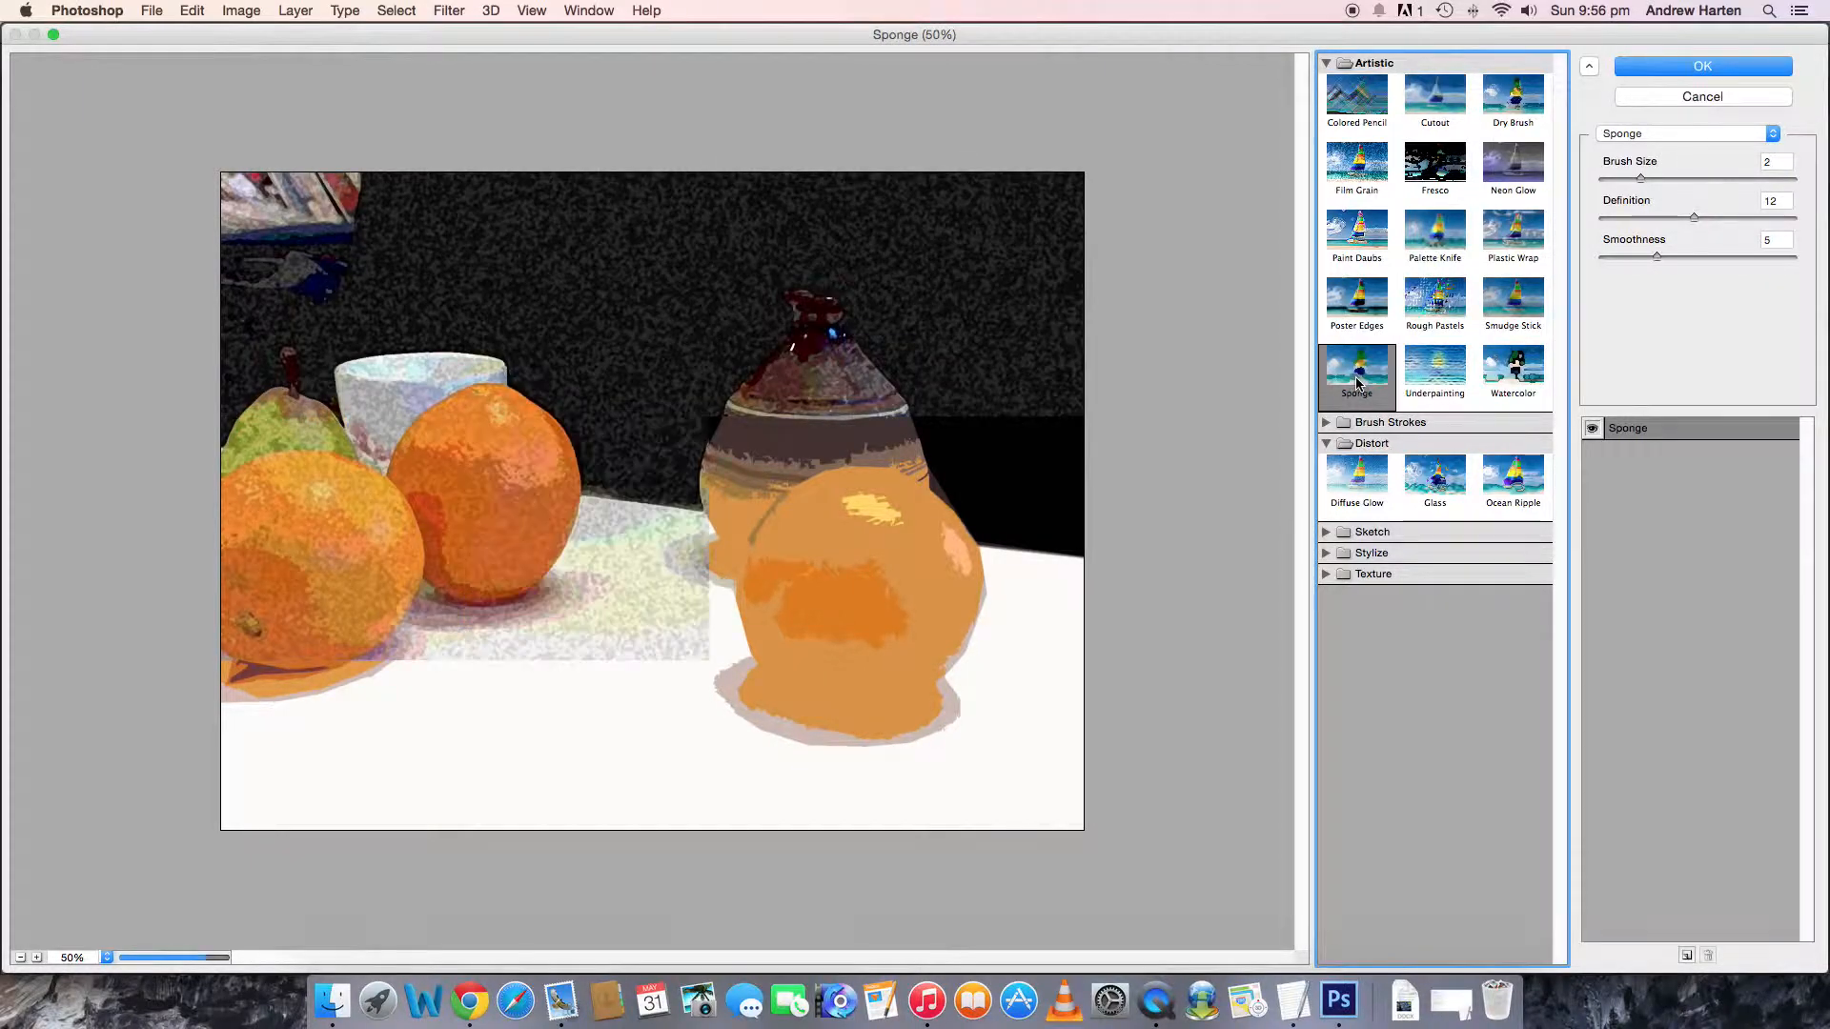
{"action": "left_click_drag", "start_coordinate": [1641, 178], "coordinate": [1601, 178]}
{"action": "left_click_drag", "start_coordinate": [1696, 222], "coordinate": [1602, 222]}
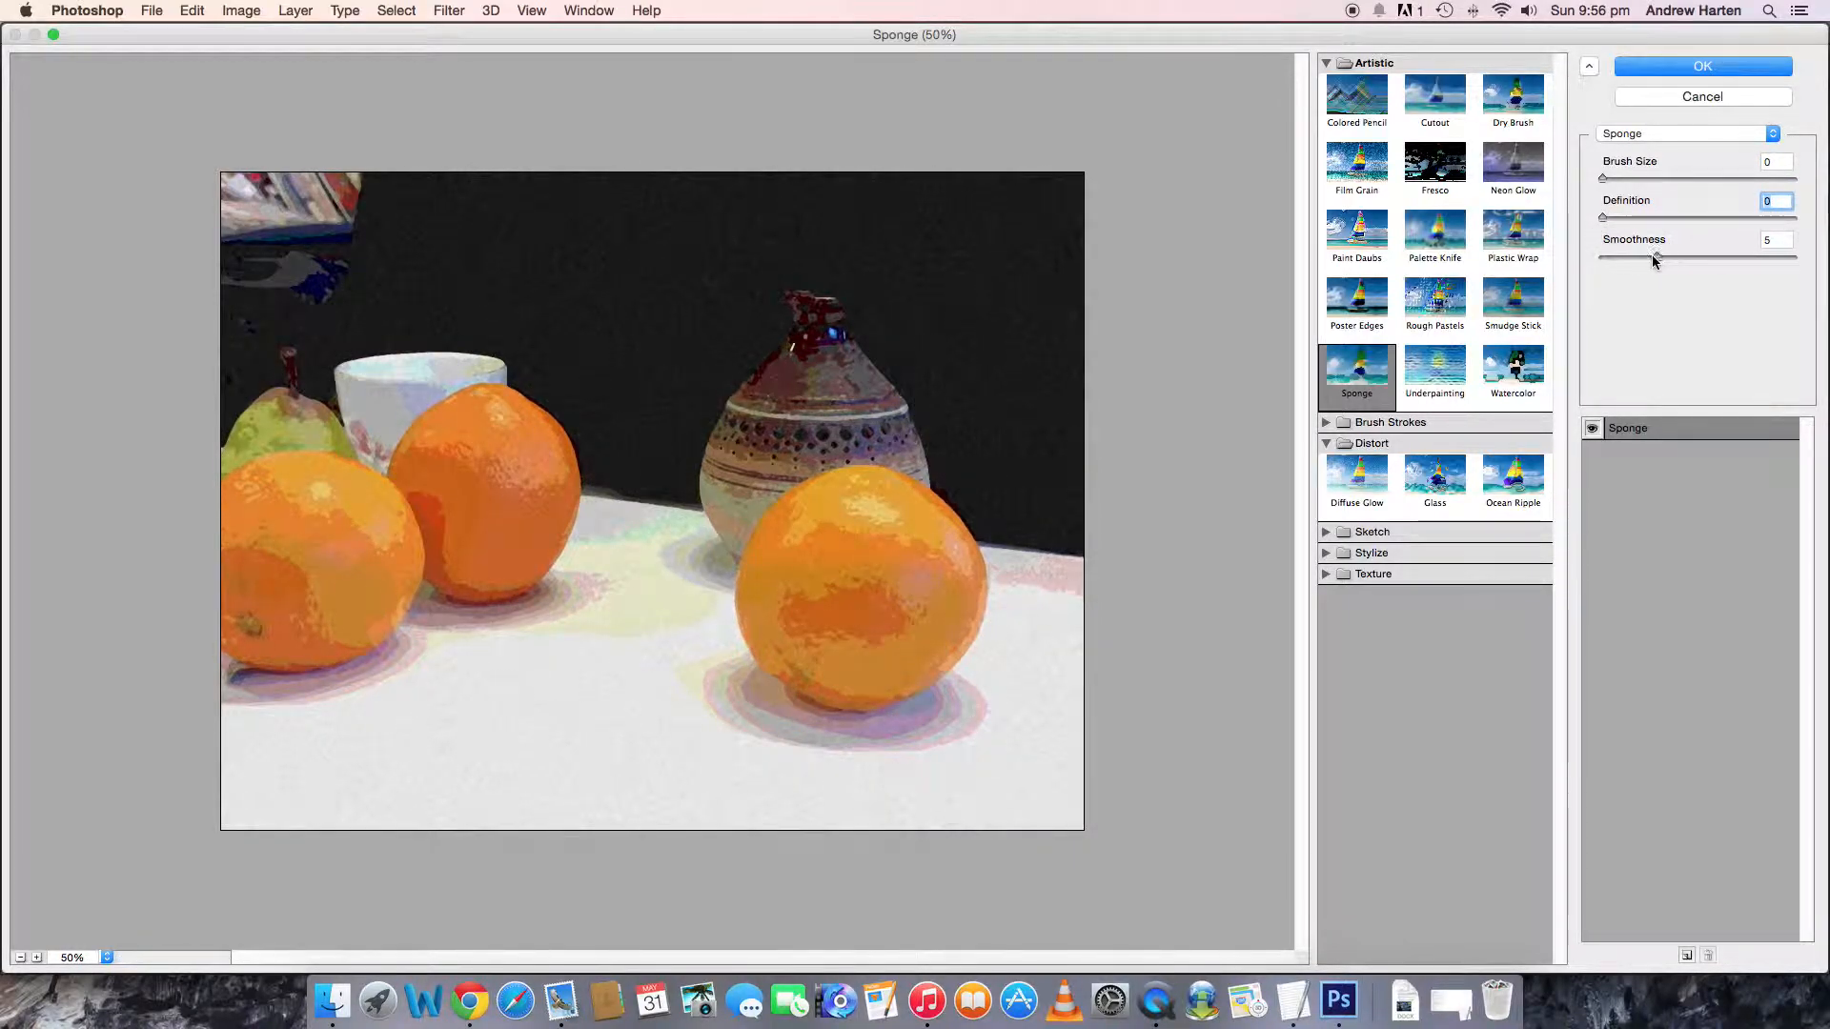
{"action": "left_click_drag", "start_coordinate": [1657, 258], "coordinate": [1598, 255]}
{"action": "left_click", "coordinate": [1699, 99]}
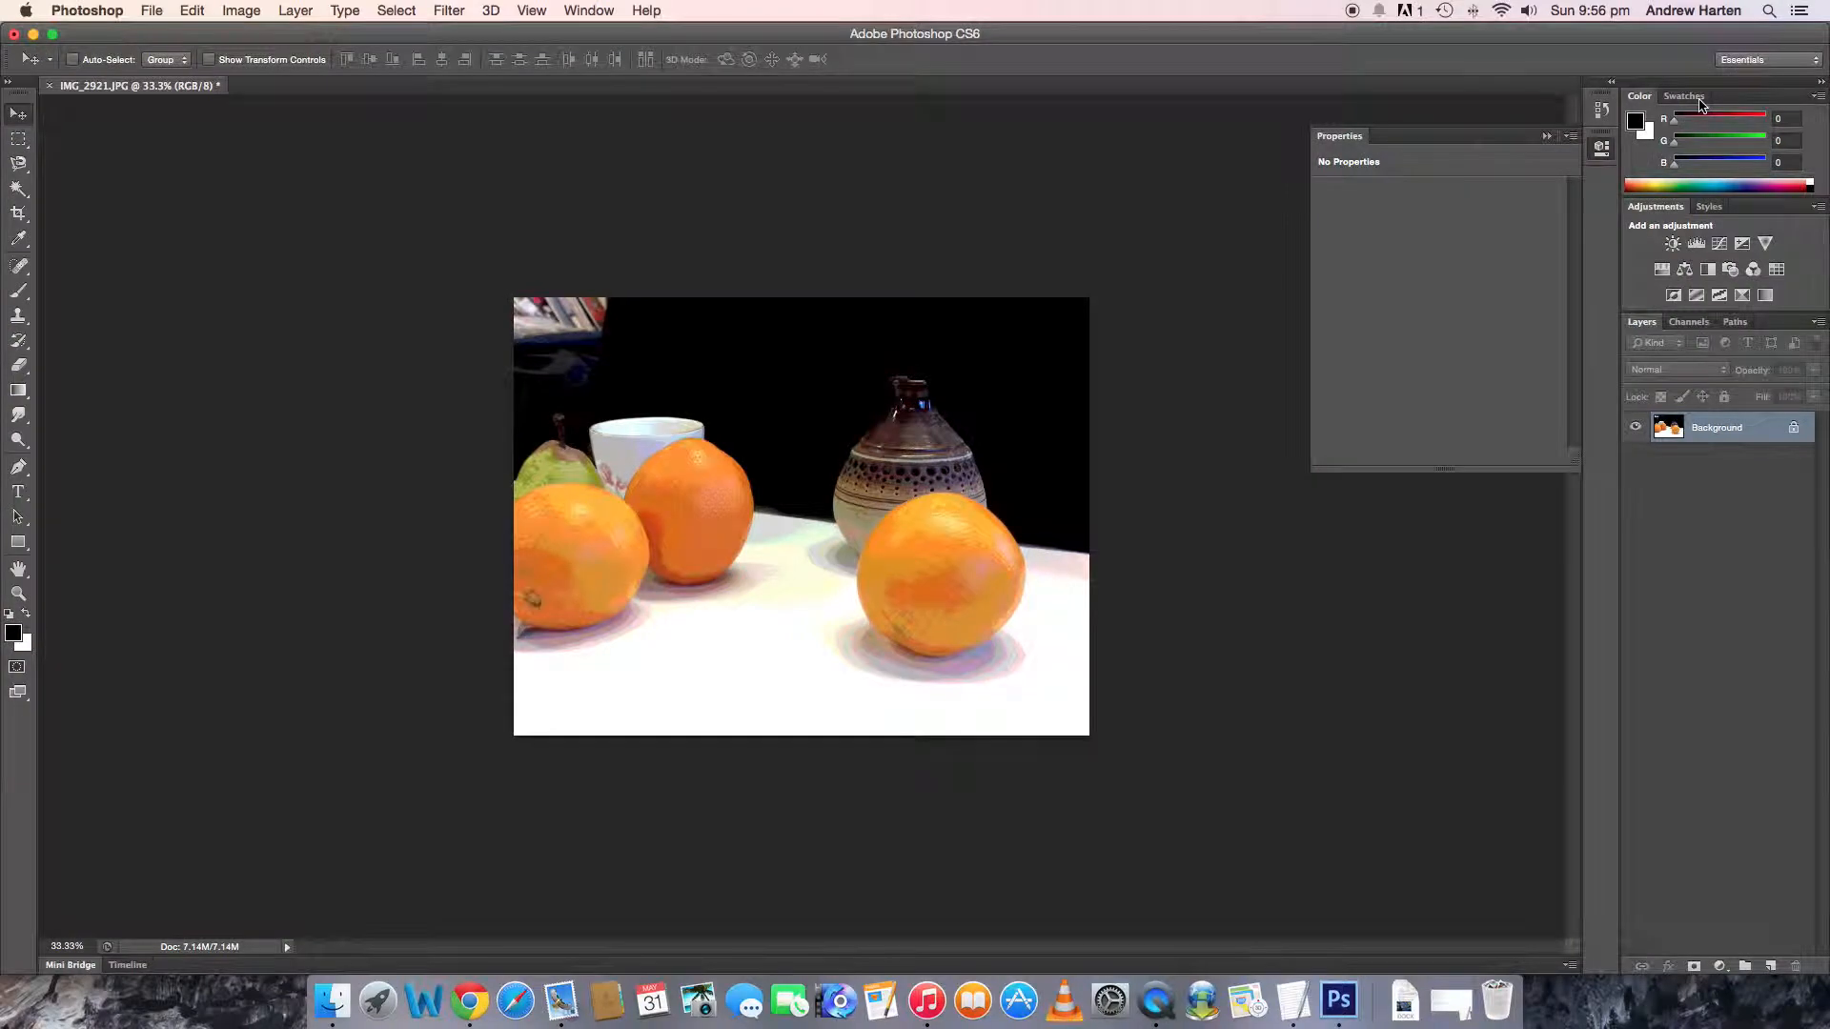
- Apply the Oil Paint filter with stylization 6.49, cleanliness 7.15, scale 10, bristle detail 9.75, angular direction 270 and shine 0.6
{"action": "left_click", "coordinate": [430, 16]}
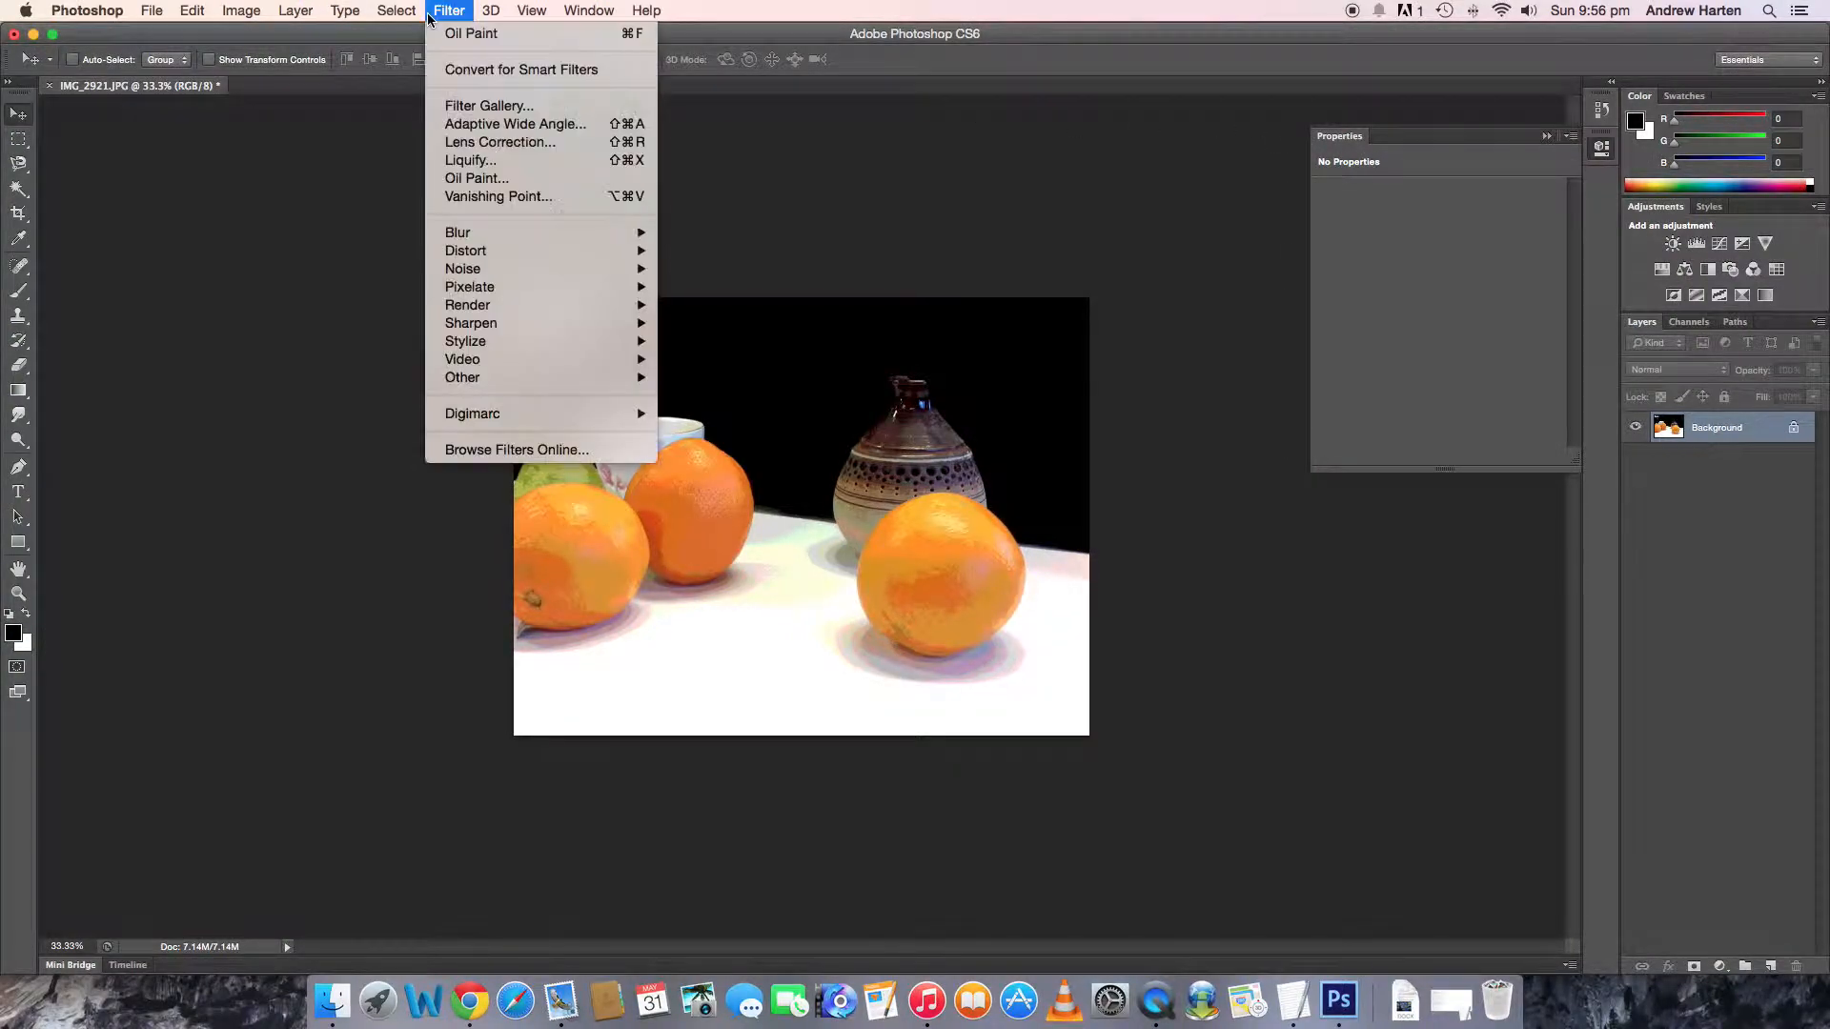
{"action": "left_click", "coordinate": [494, 183]}
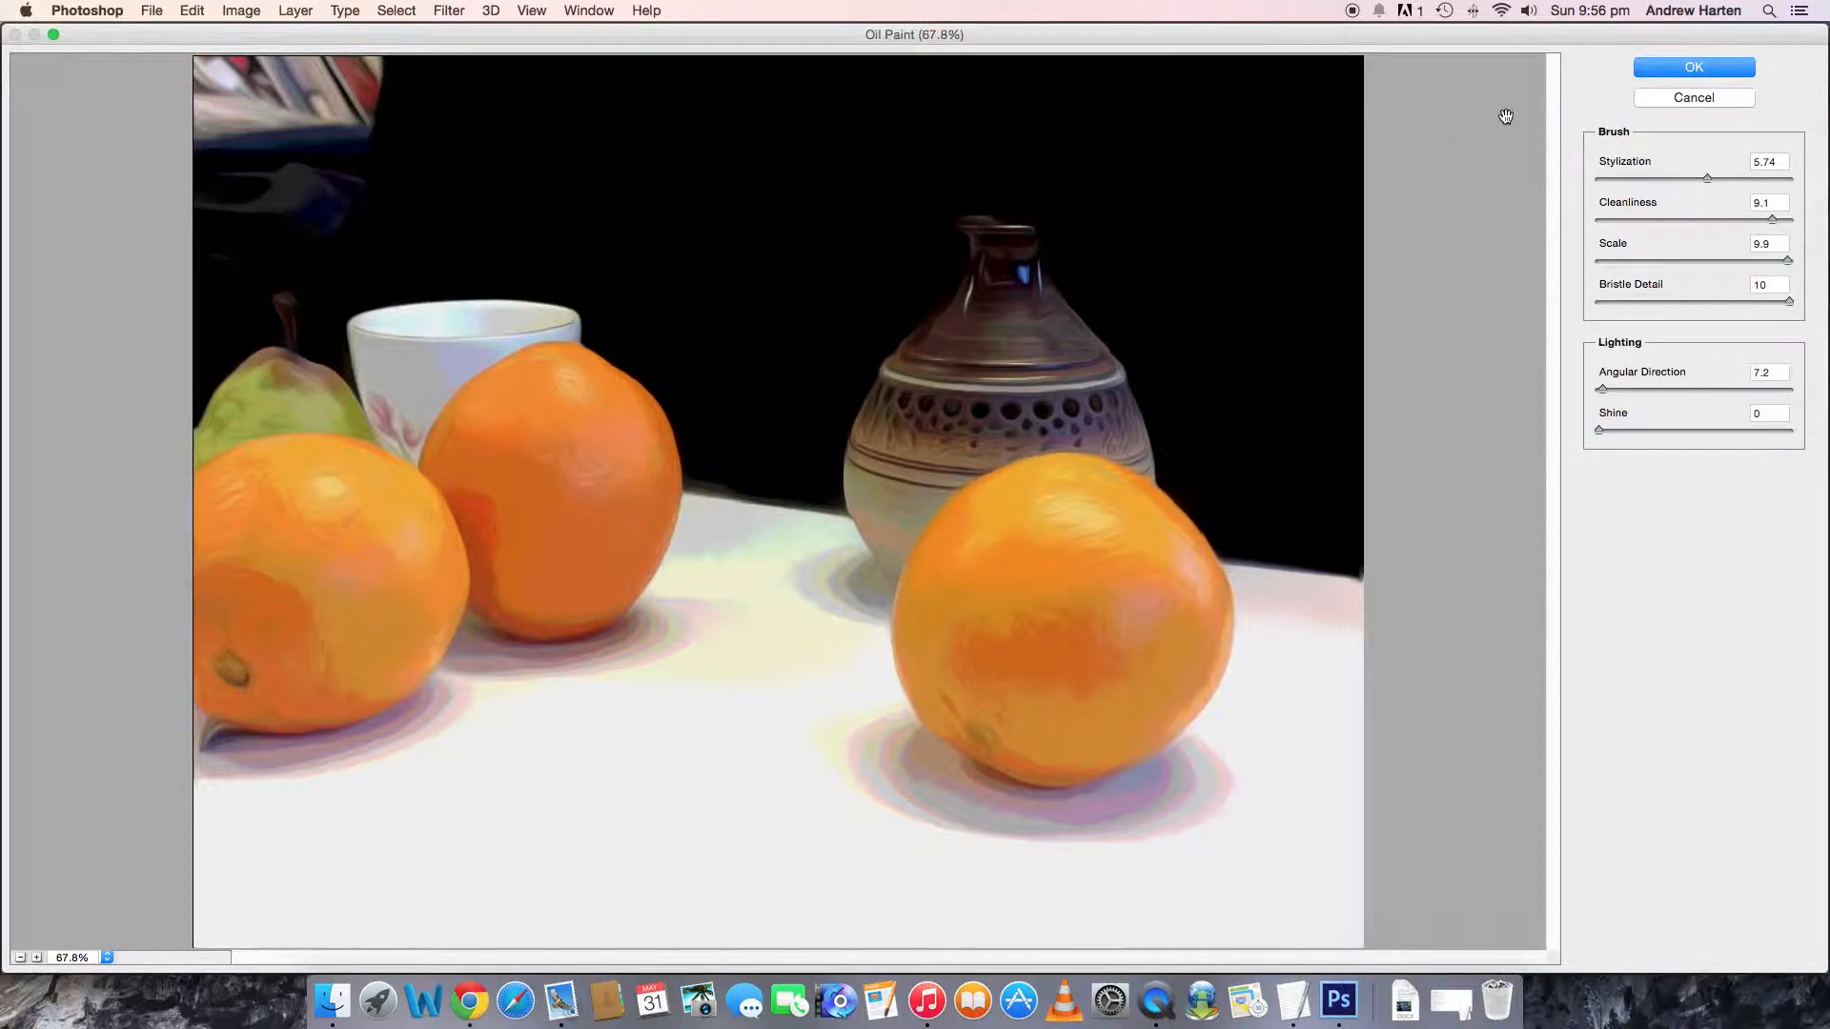
{"action": "mouse_move", "coordinate": [1712, 179]}
{"action": "left_mouse_down"}
{"action": "mouse_move", "coordinate": [1782, 179]}
{"action": "mouse_move", "coordinate": [1694, 184]}
{"action": "left_mouse_up"}
{"action": "left_click_drag", "start_coordinate": [1611, 184], "coordinate": [1726, 190]}
{"action": "left_click_drag", "start_coordinate": [1773, 221], "coordinate": [1782, 306]}
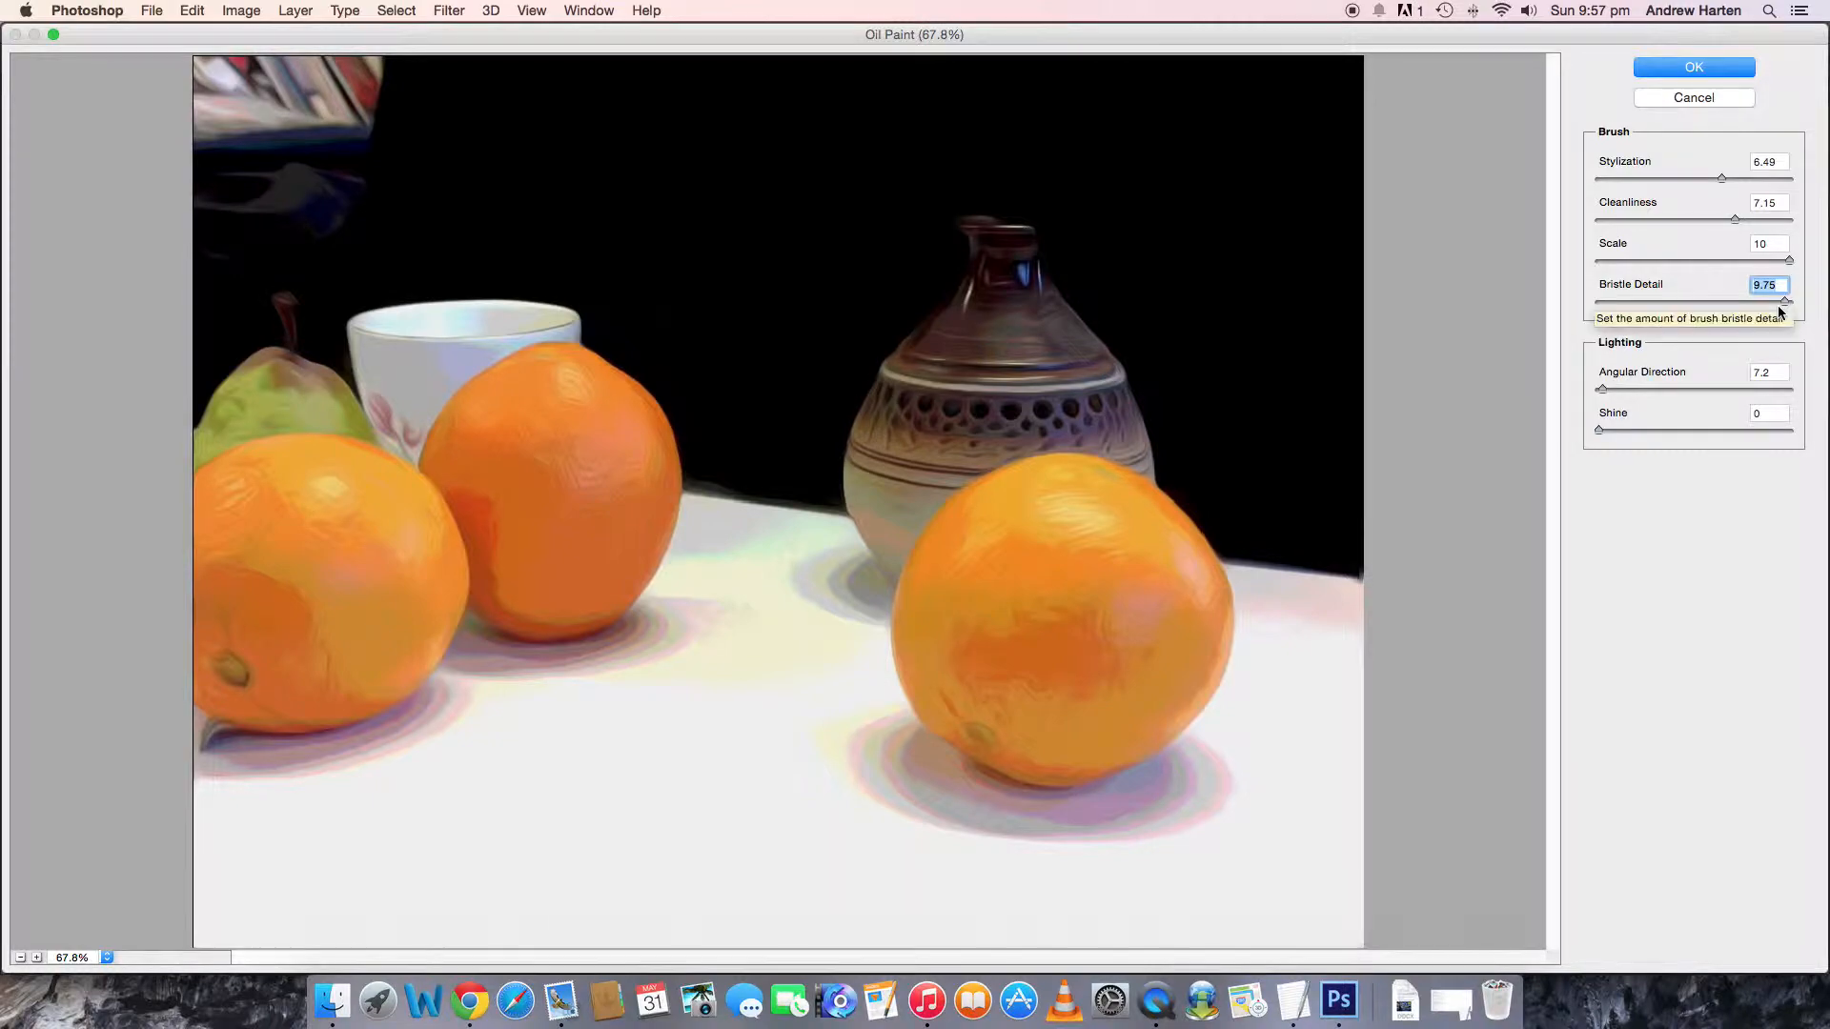
{"action": "mouse_move", "coordinate": [1613, 391]}
{"action": "left_mouse_down"}
{"action": "mouse_move", "coordinate": [1788, 391]}
{"action": "mouse_move", "coordinate": [1668, 391]}
{"action": "mouse_move", "coordinate": [1752, 432]}
{"action": "mouse_move", "coordinate": [1610, 437]}
{"action": "left_mouse_up"}
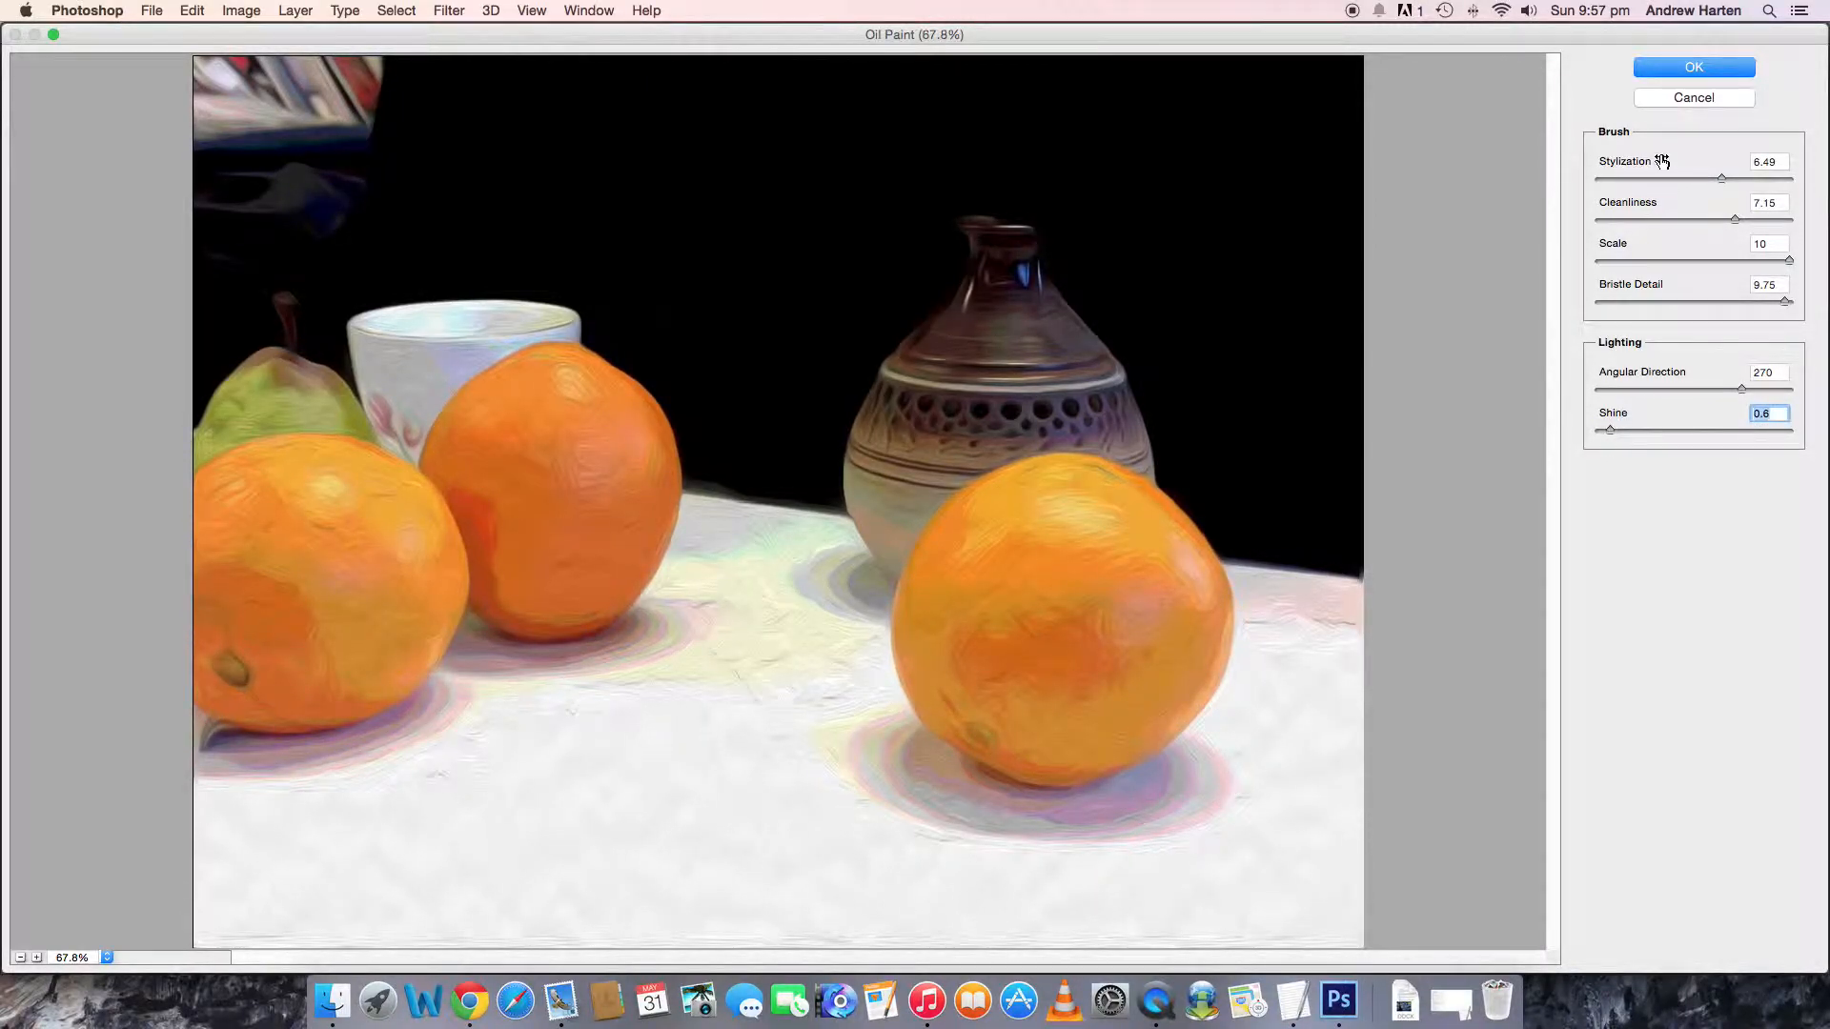
{"action": "left_click", "coordinate": [1664, 68]}
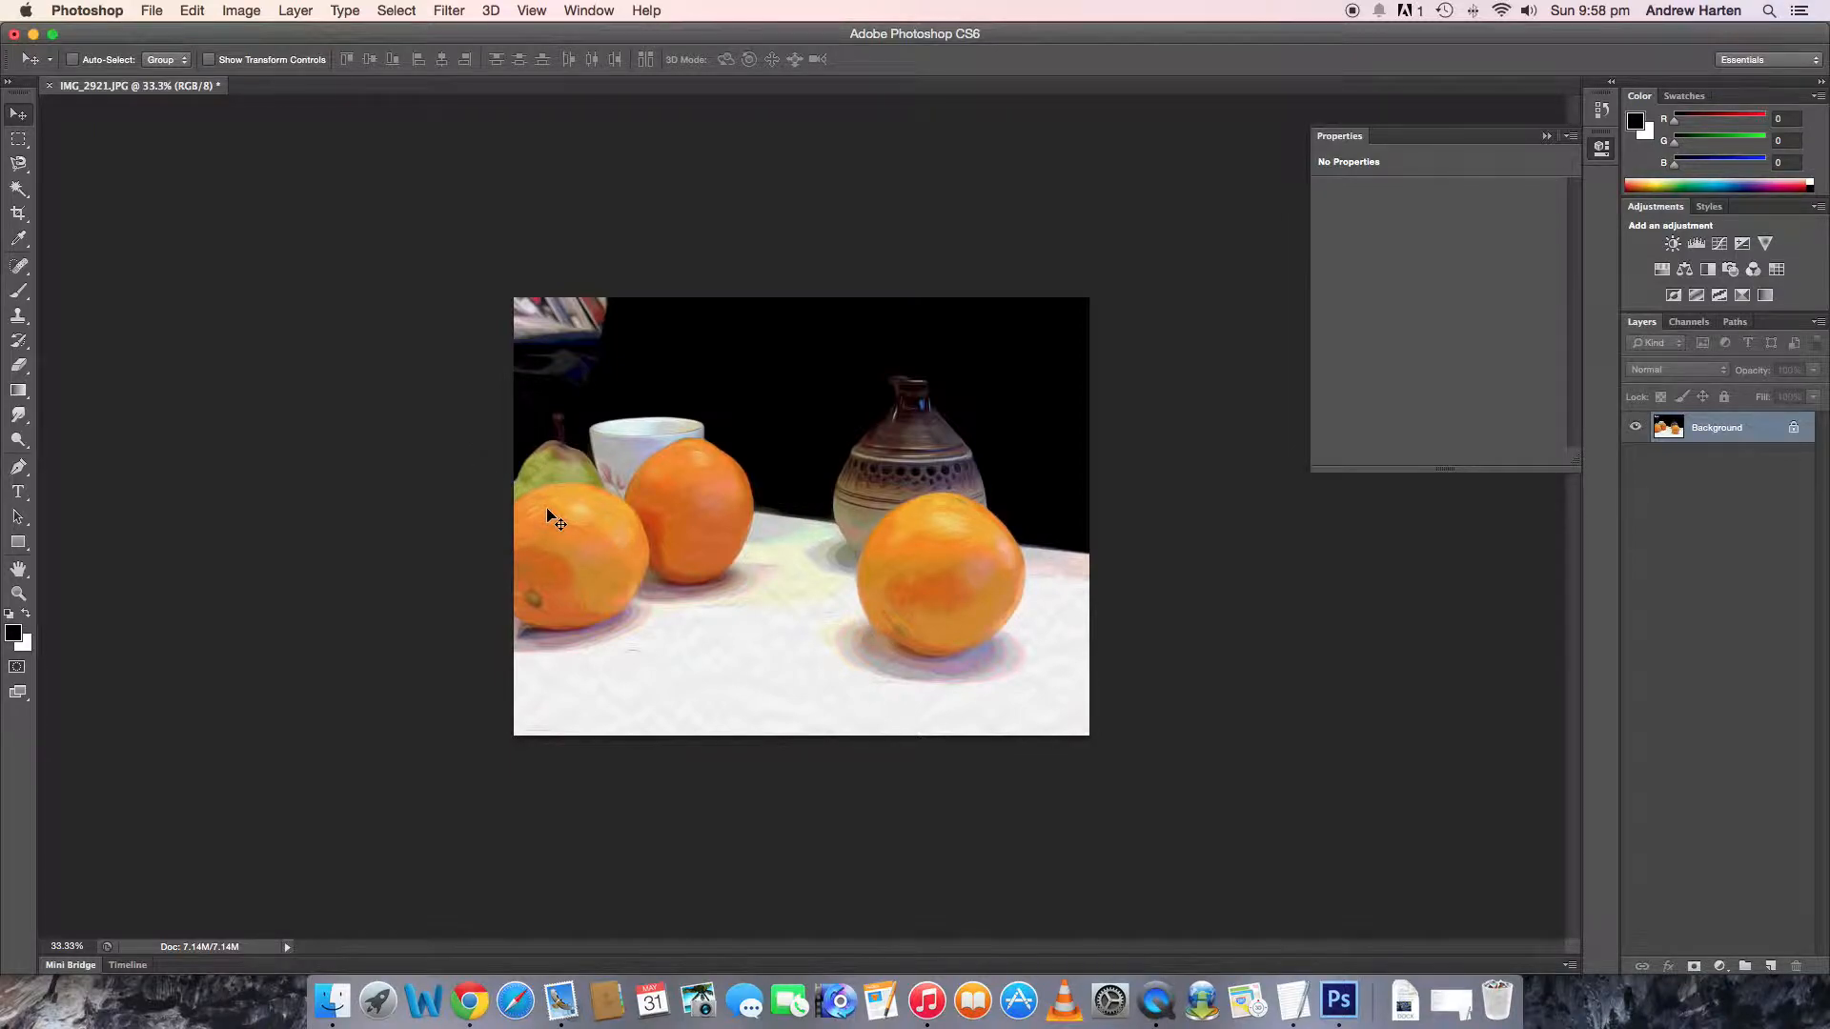
- Save the image as a JPEG under its existing name with a reduced quality setting, and close it
{"action": "left_click", "coordinate": [156, 13]}
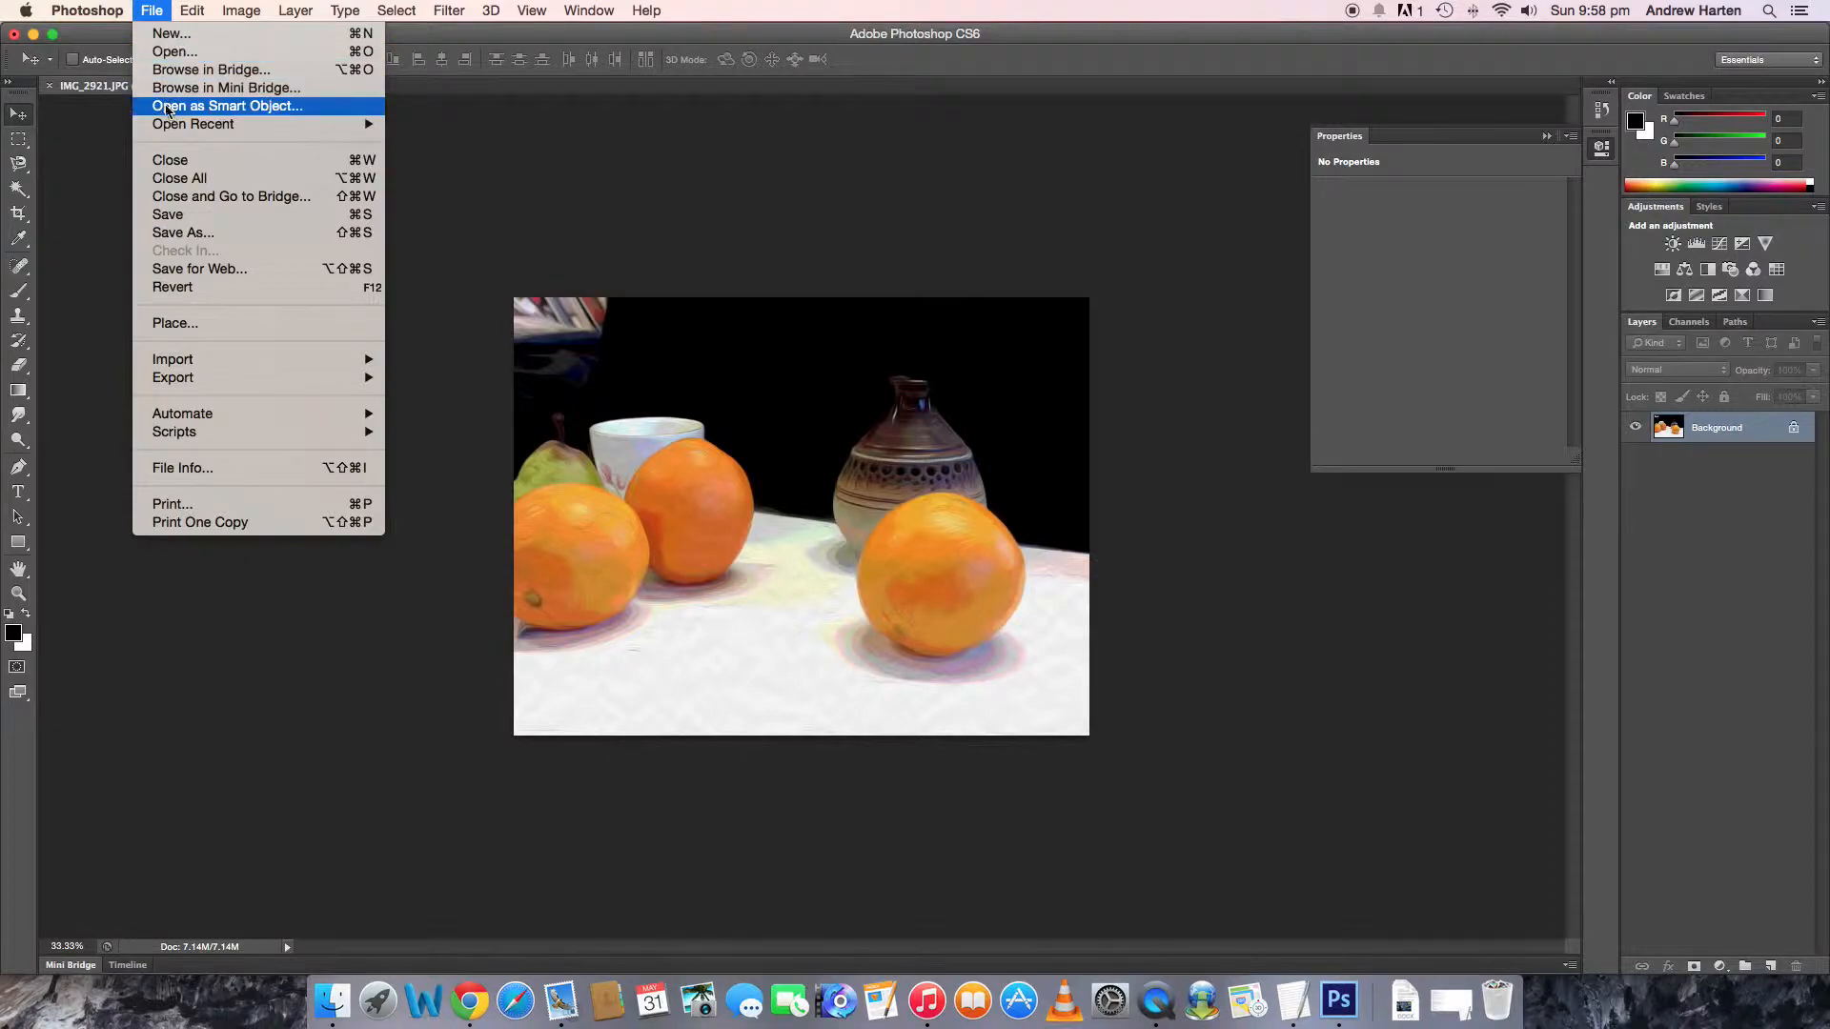
{"action": "left_click", "coordinate": [200, 215]}
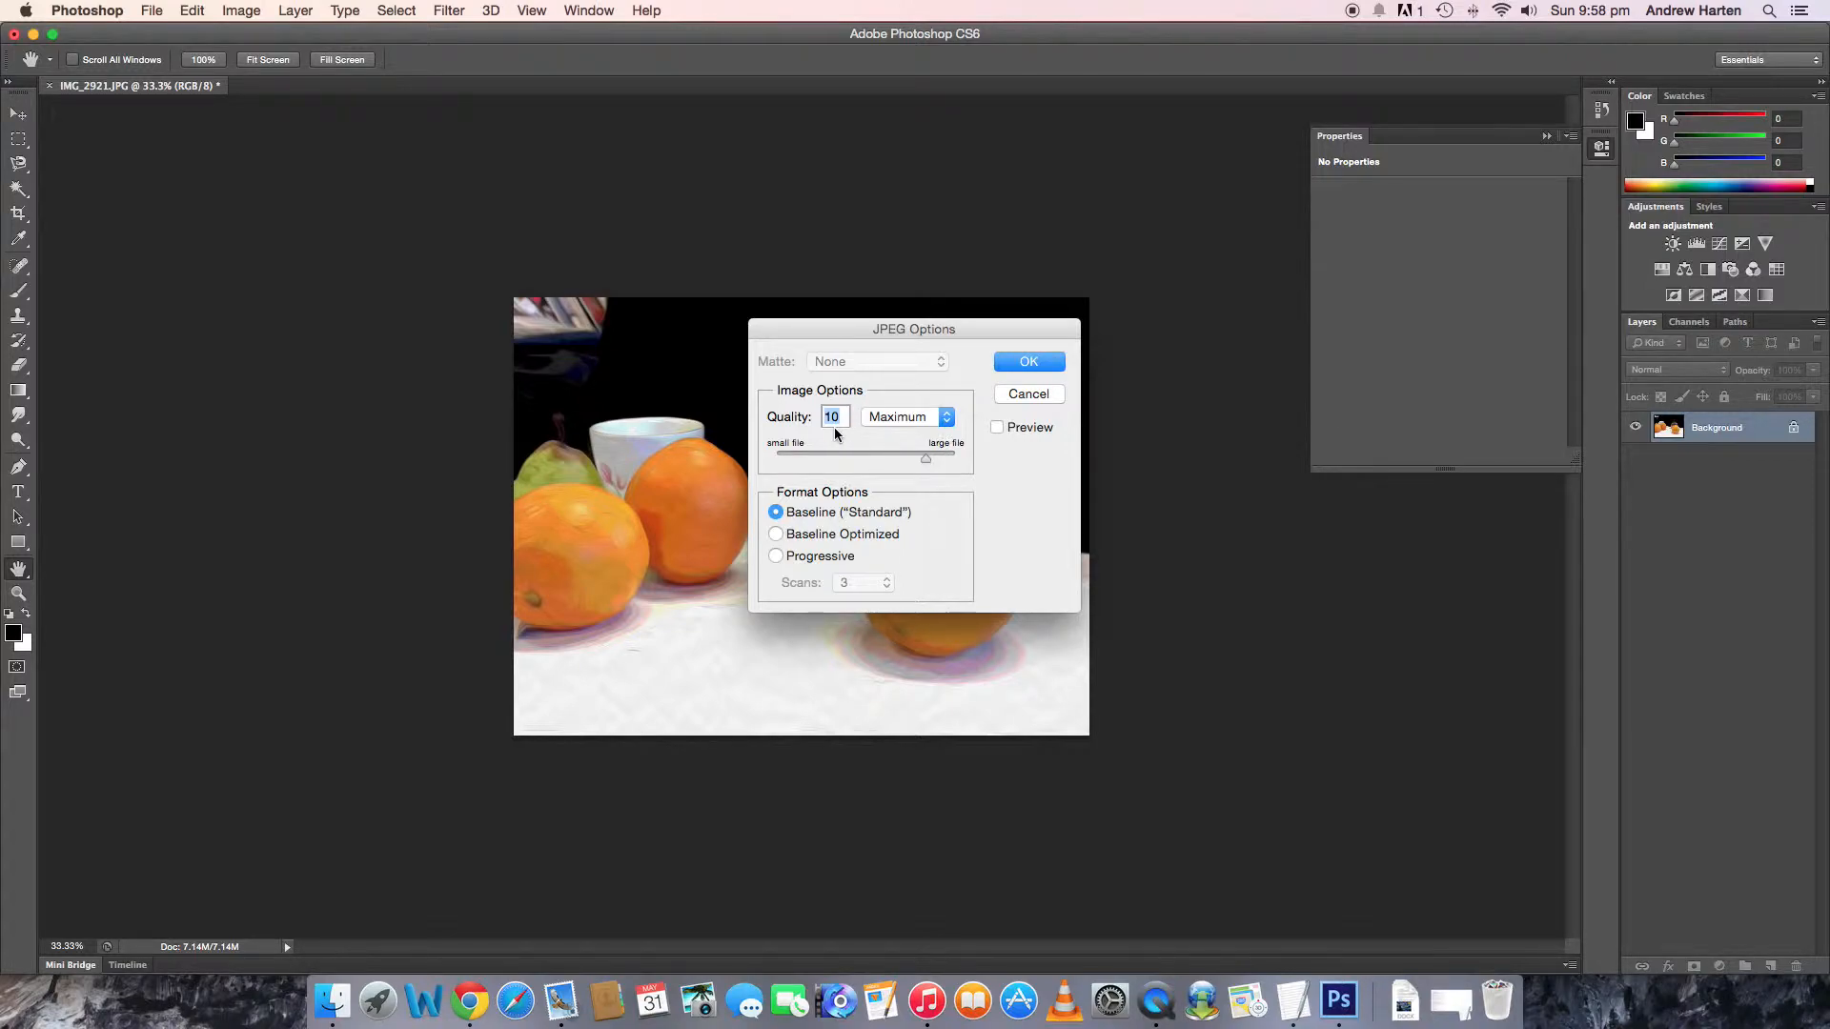
{"action": "left_click_drag", "start_coordinate": [926, 460], "coordinate": [885, 464]}
{"action": "left_click", "coordinate": [1012, 364]}
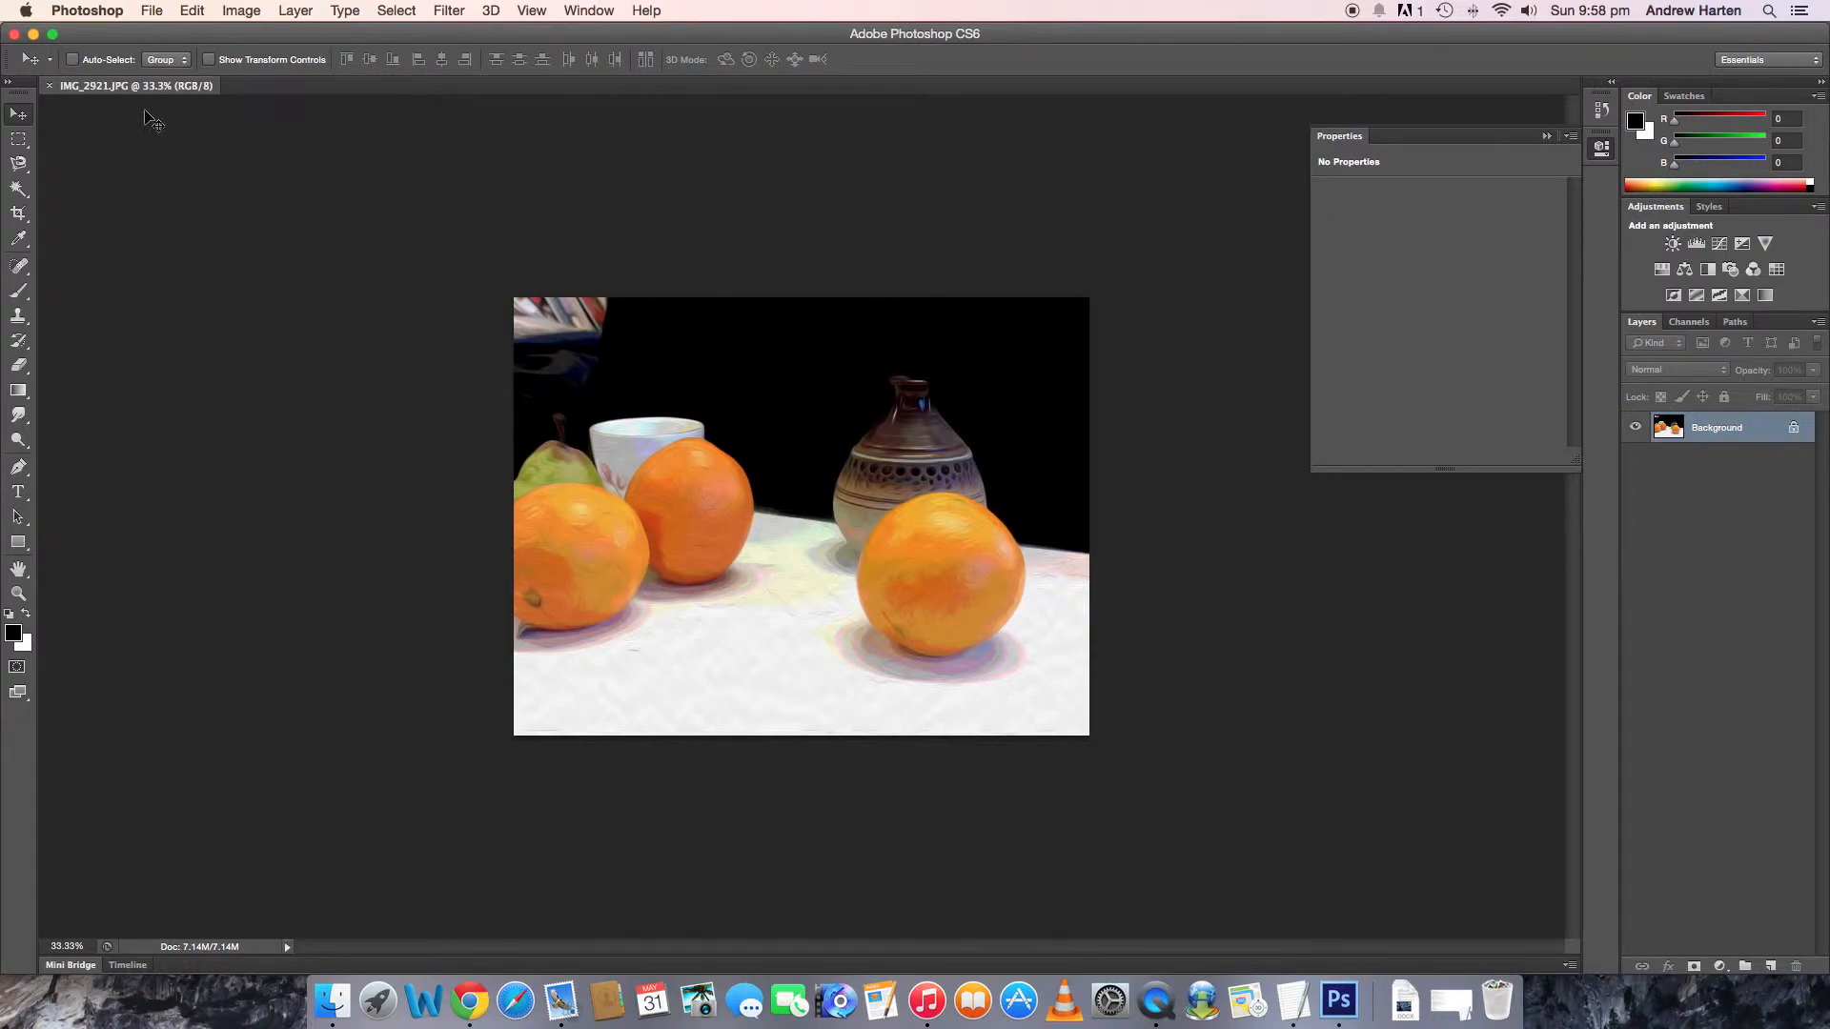
{"action": "left_click", "coordinate": [50, 86]}
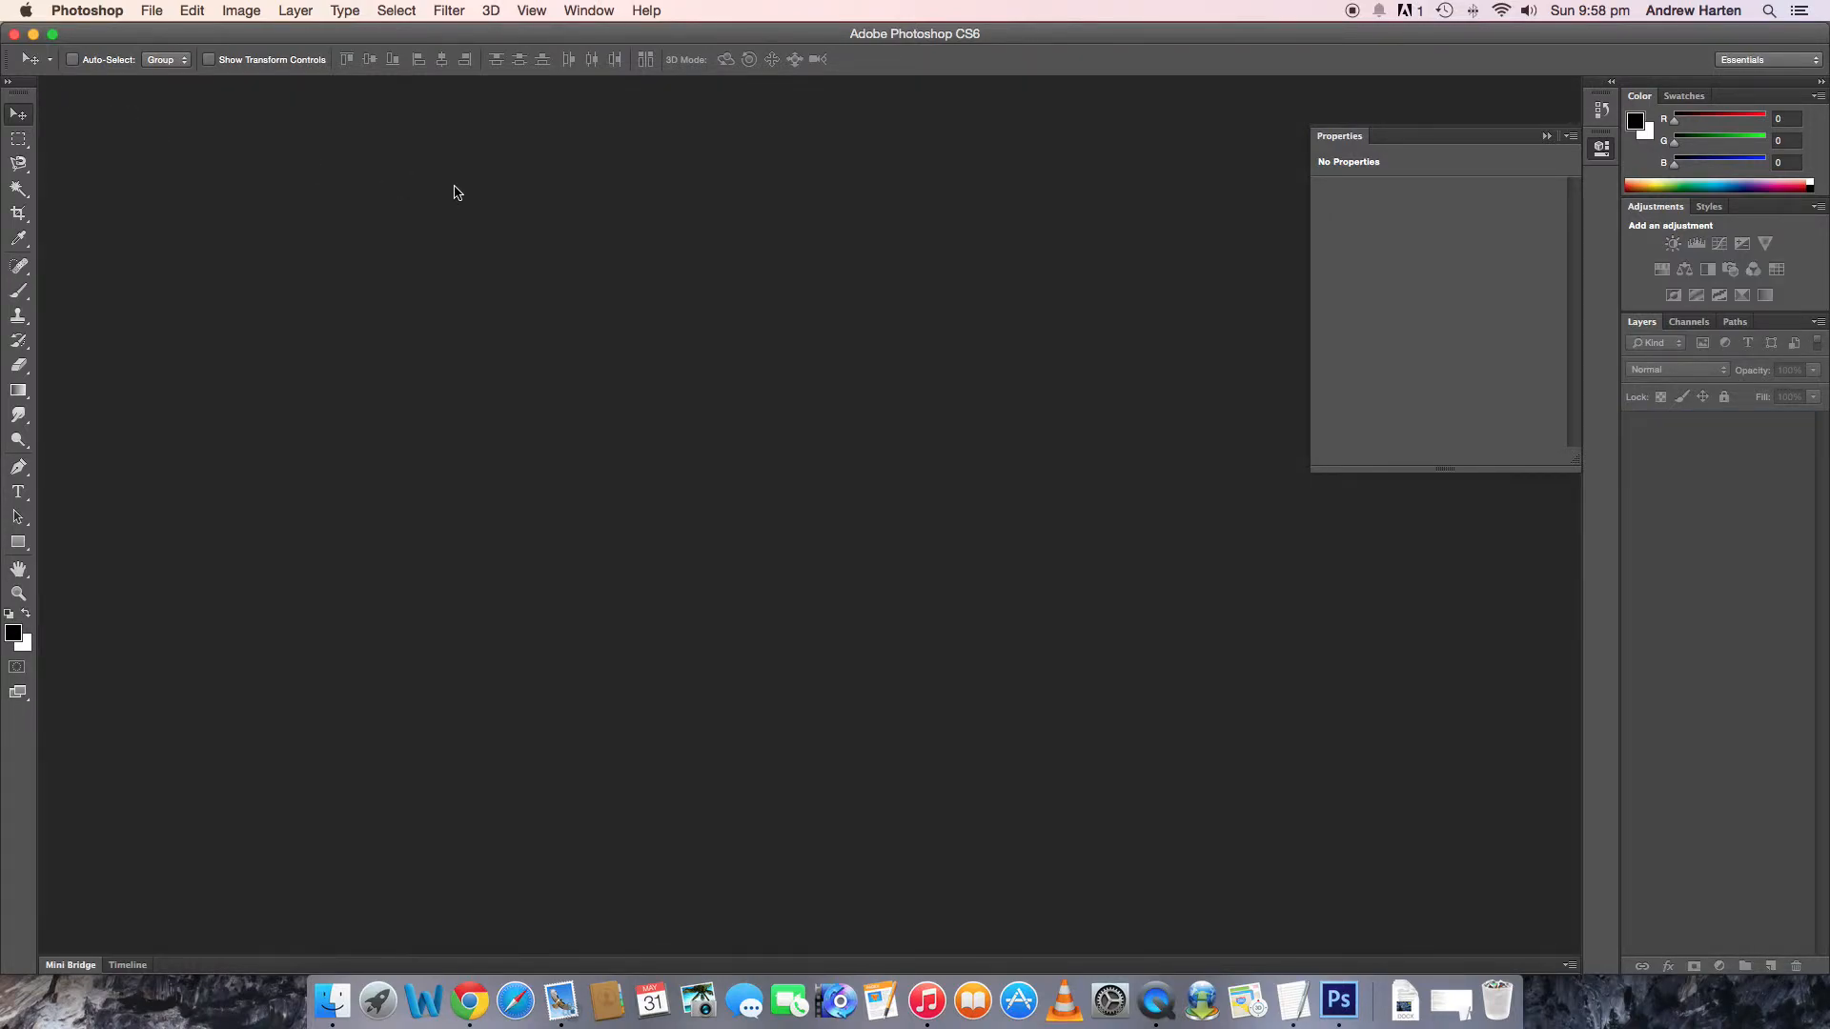